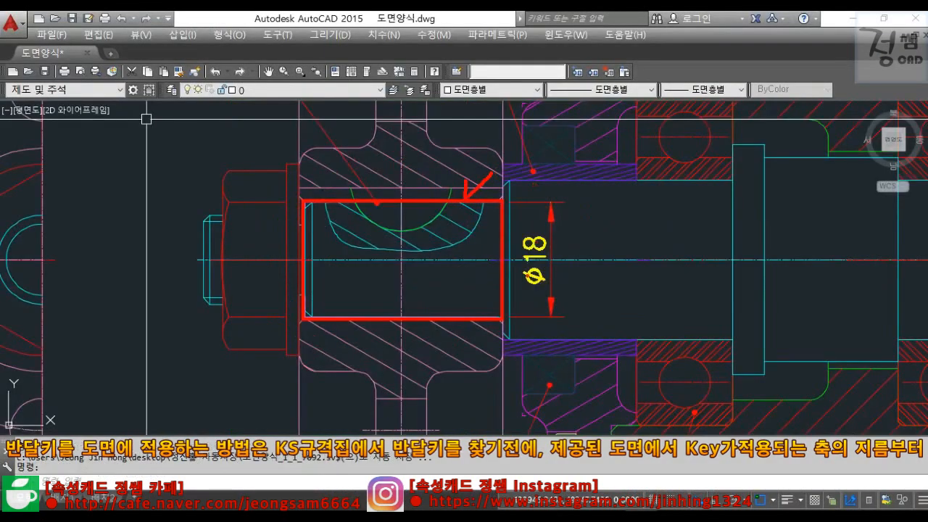
Check the shaft diameter under the key, then examine the shaft and hole figures in section 22 (반달 키) of the KS standard PDF
{"action": "left_click_drag", "start_coordinate": [535, 219], "coordinate": [569, 194]}
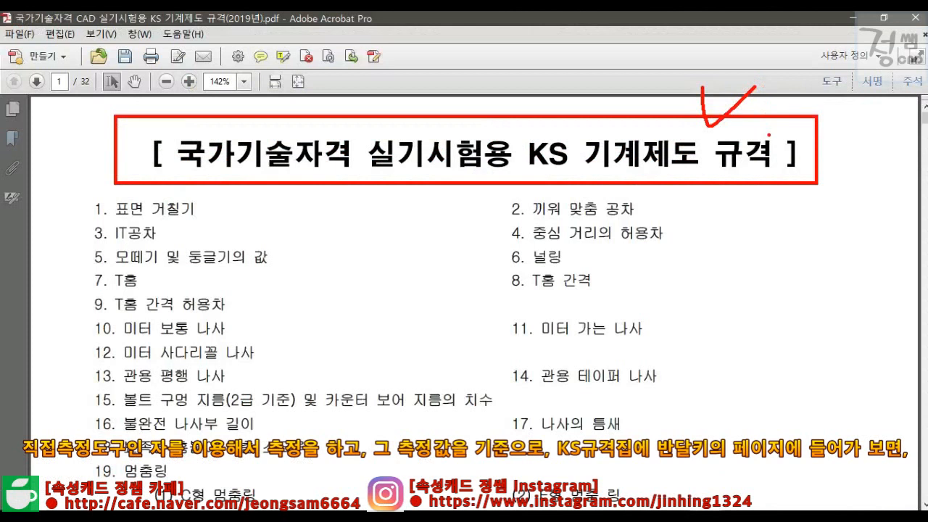
{"action": "left_click_drag", "start_coordinate": [612, 215], "coordinate": [662, 211]}
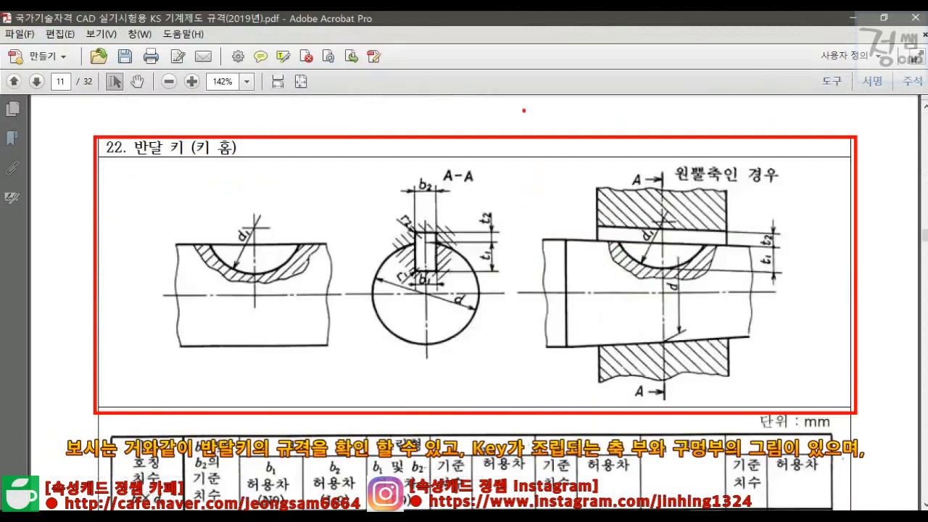
{"action": "left_click_drag", "start_coordinate": [524, 110], "coordinate": [594, 105]}
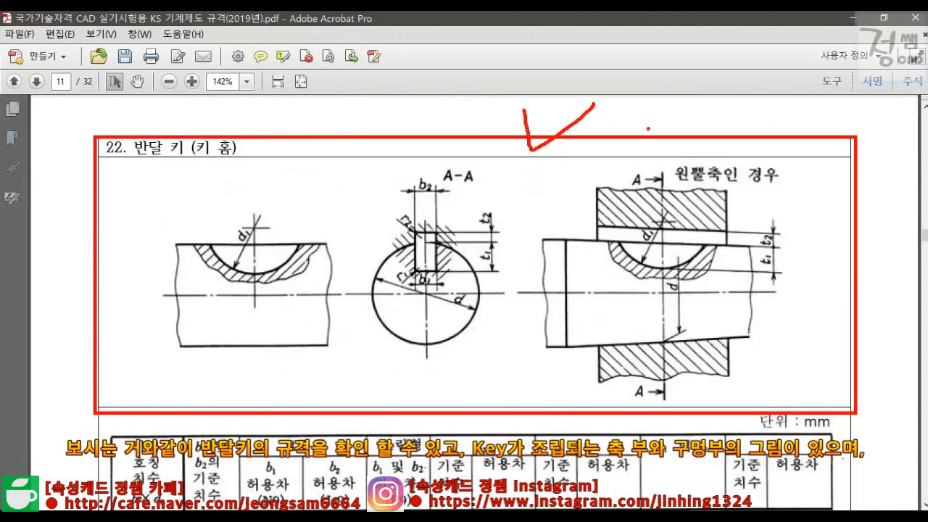
{"action": "mouse_move", "coordinate": [277, 158]}
{"action": "left_mouse_down"}
{"action": "mouse_move", "coordinate": [277, 190]}
{"action": "mouse_move", "coordinate": [308, 152]}
{"action": "left_mouse_up"}
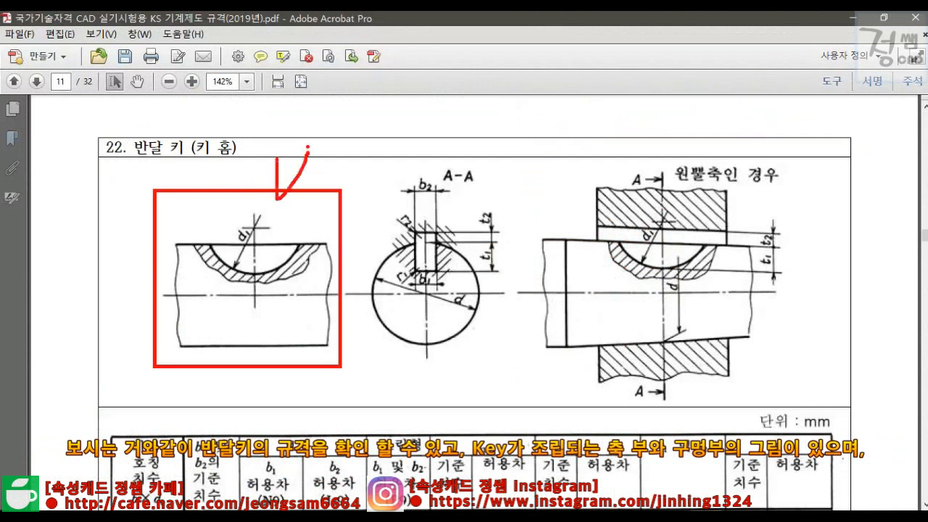
{"action": "left_click_drag", "start_coordinate": [362, 174], "coordinate": [503, 374]}
{"action": "left_click_drag", "start_coordinate": [469, 156], "coordinate": [511, 130]}
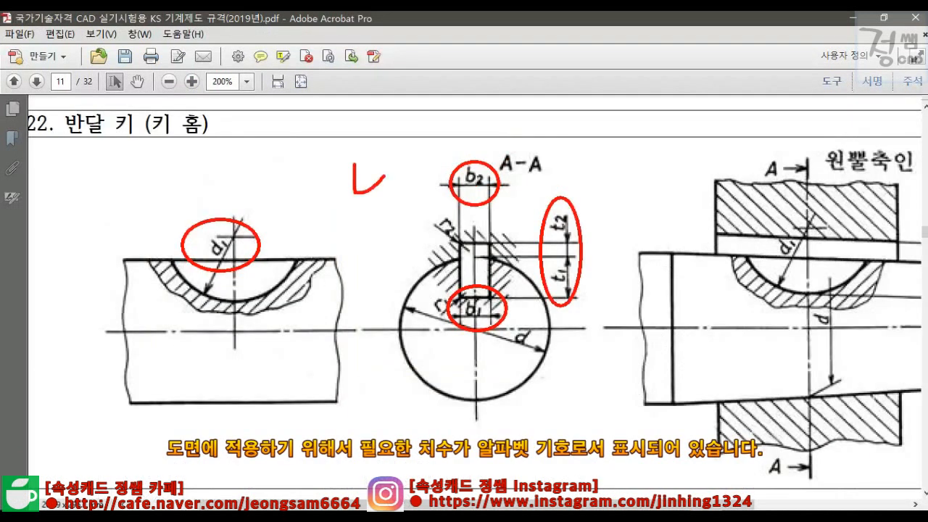
Examine the dimension symbols on the Woodruff key figure, marking the shaft width b1 and hole width b2 in section A-A
{"action": "left_click_drag", "start_coordinate": [382, 177], "coordinate": [402, 150]}
{"action": "left_click_drag", "start_coordinate": [469, 130], "coordinate": [514, 115]}
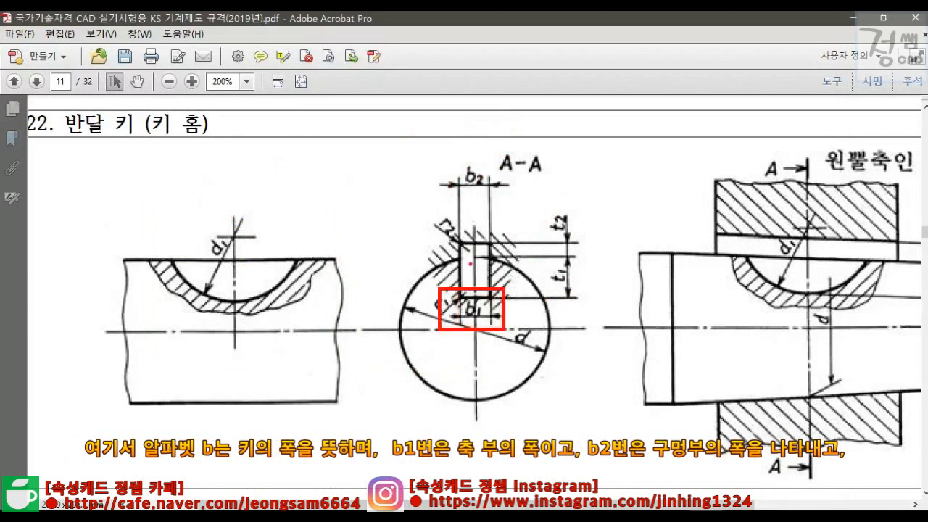
{"action": "left_click_drag", "start_coordinate": [470, 267], "coordinate": [505, 245]}
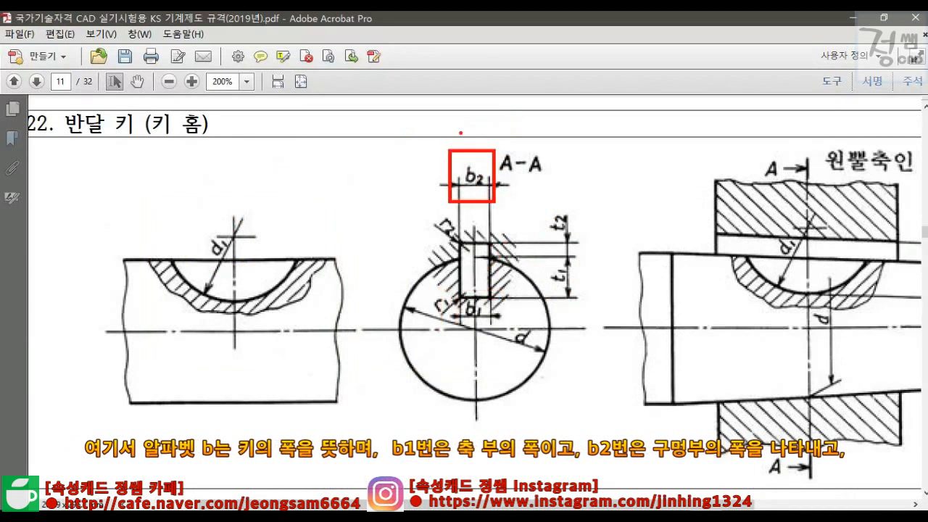
{"action": "left_click_drag", "start_coordinate": [459, 134], "coordinate": [495, 120]}
{"action": "left_click_drag", "start_coordinate": [493, 232], "coordinate": [538, 193]}
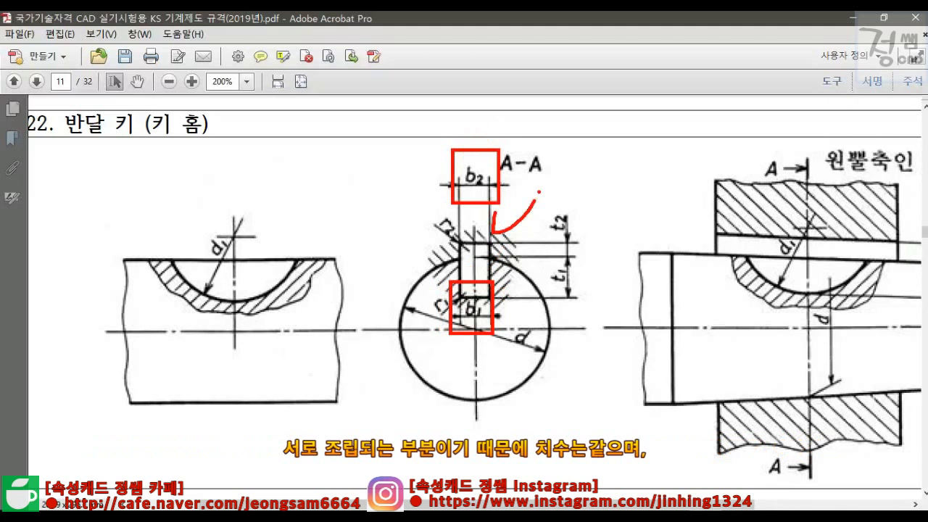
Examine the key height in section A-A with depths t1 and t2, and the key diameter d1 on the side view
{"action": "left_click_drag", "start_coordinate": [496, 205], "coordinate": [464, 221]}
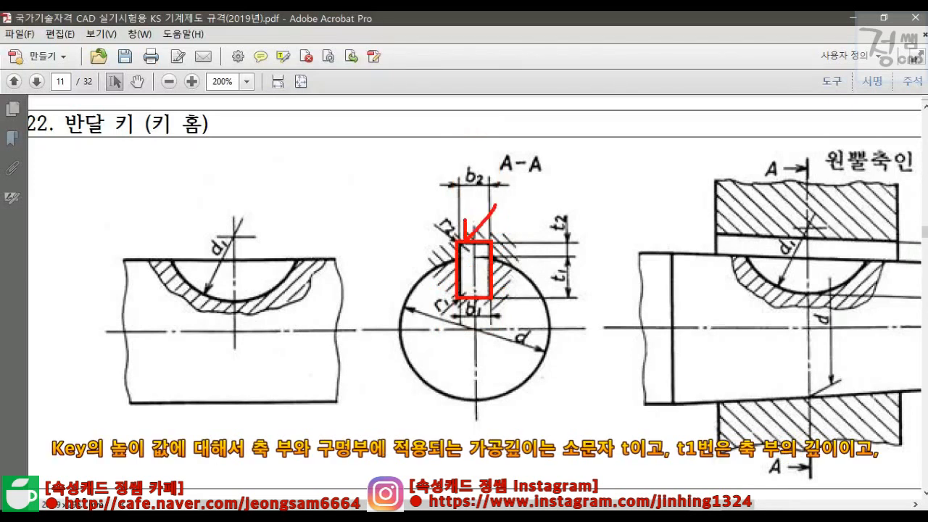
{"action": "mouse_move", "coordinate": [540, 202]}
{"action": "left_mouse_down"}
{"action": "mouse_move", "coordinate": [579, 298]}
{"action": "mouse_move", "coordinate": [565, 174]}
{"action": "left_mouse_up"}
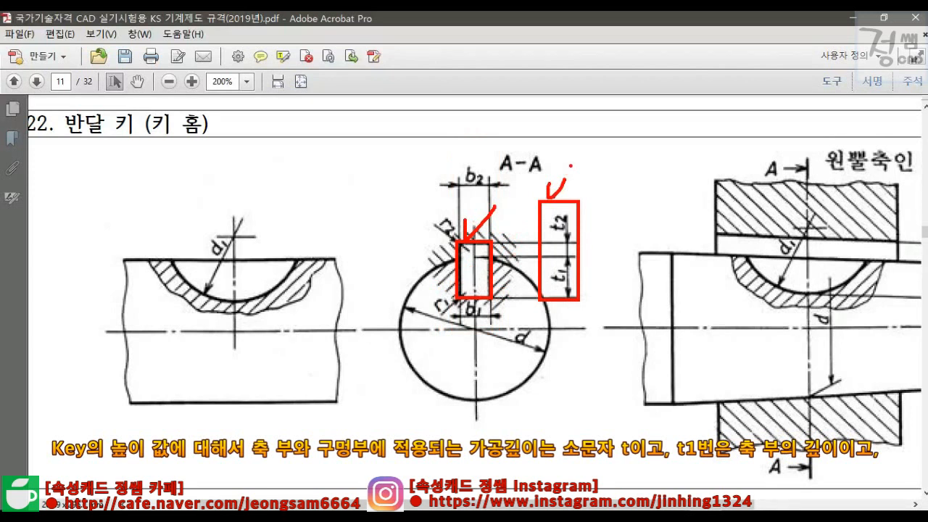
{"action": "left_click_drag", "start_coordinate": [553, 257], "coordinate": [574, 242]}
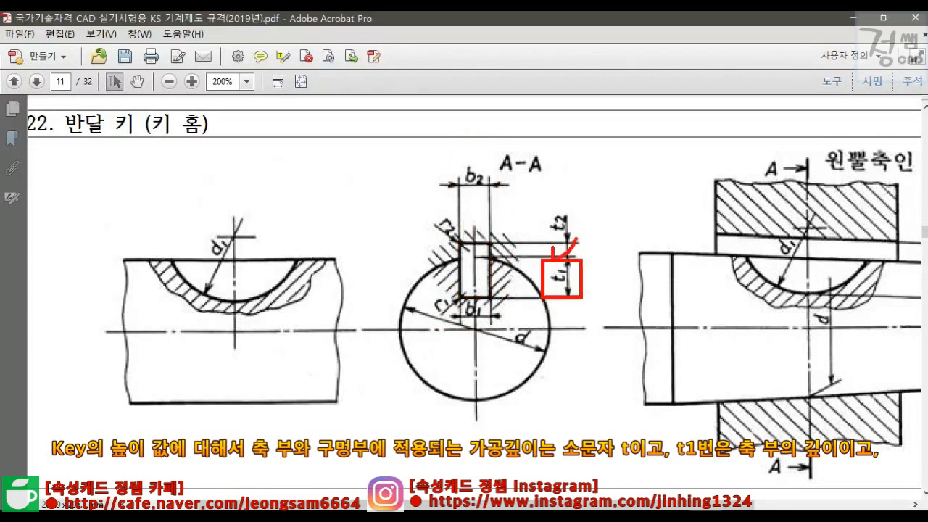
{"action": "left_click", "coordinate": [577, 236]}
{"action": "left_click_drag", "start_coordinate": [558, 183], "coordinate": [584, 176]}
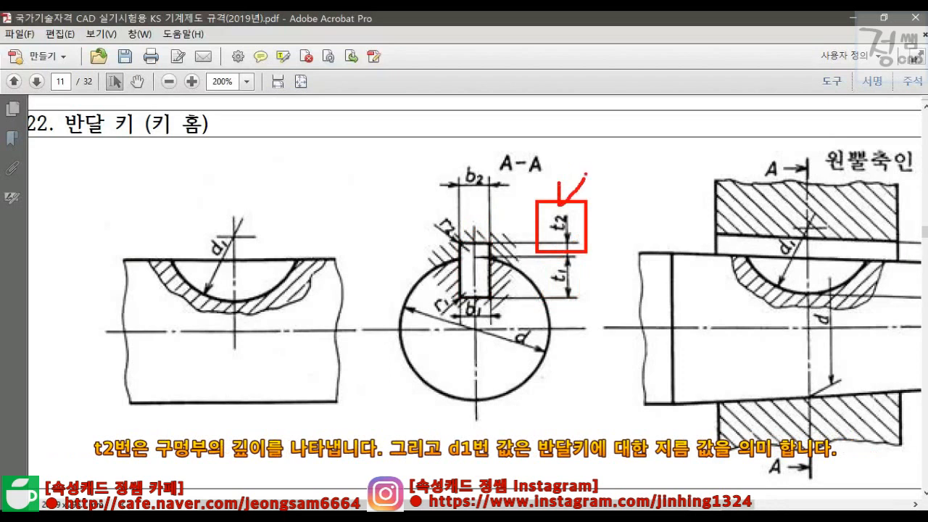
{"action": "left_click", "coordinate": [585, 171]}
{"action": "left_click_drag", "start_coordinate": [210, 222], "coordinate": [238, 190]}
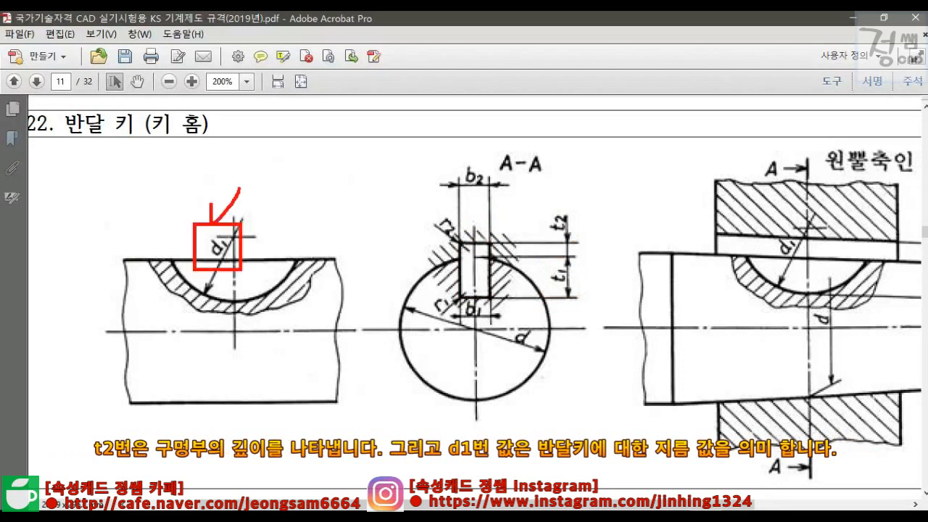
{"action": "left_click", "coordinate": [241, 187]}
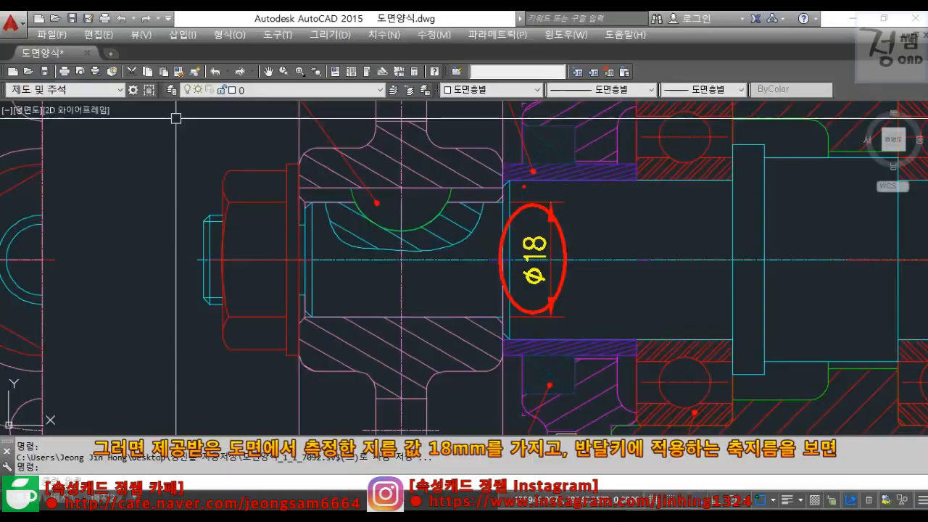
Compare the φ18 shaft dimension in the AutoCAD drawing with the PDF's page 12 shaft-diameter table, and read the 계열 1 note
{"action": "left_click_drag", "start_coordinate": [548, 179], "coordinate": [524, 198]}
{"action": "left_click", "coordinate": [548, 172]}
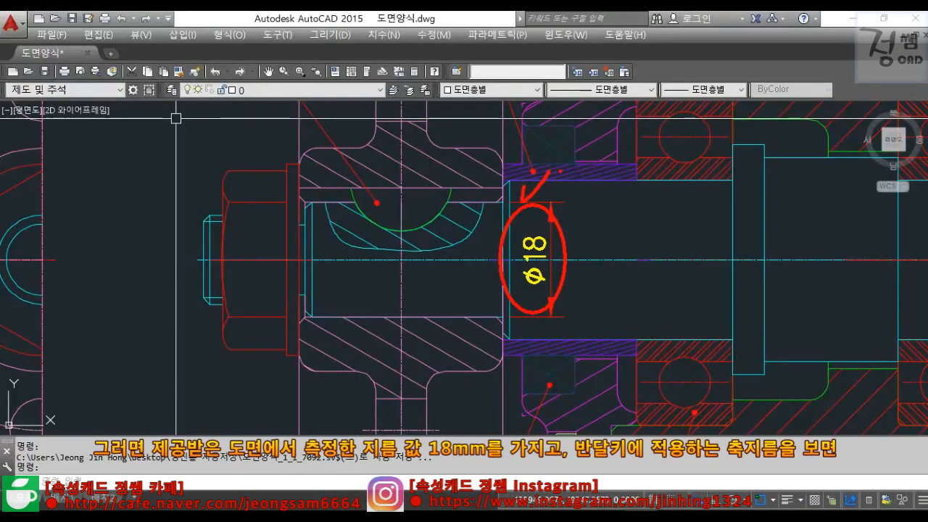
{"action": "left_click_drag", "start_coordinate": [433, 78], "coordinate": [462, 65]}
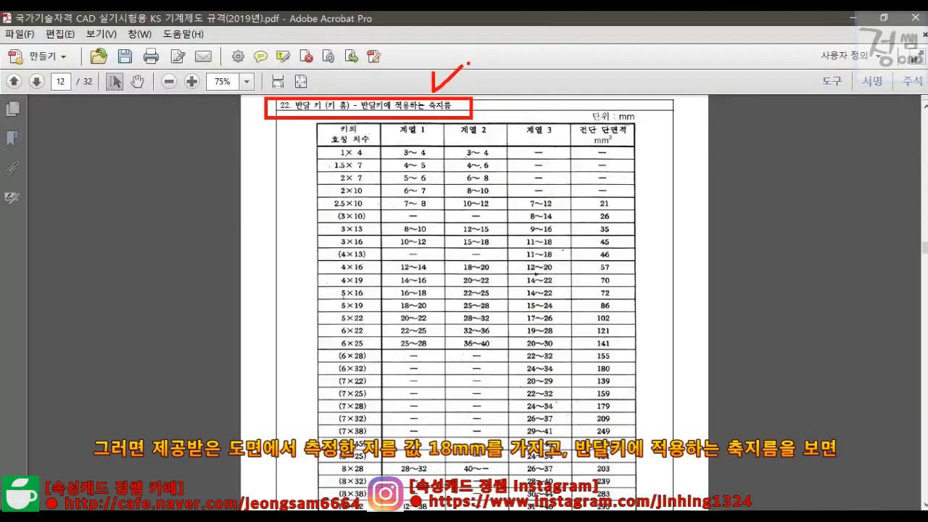
{"action": "mouse_move", "coordinate": [313, 123]}
{"action": "left_mouse_down"}
{"action": "mouse_move", "coordinate": [383, 149]}
{"action": "mouse_move", "coordinate": [346, 105]}
{"action": "mouse_move", "coordinate": [636, 148]}
{"action": "left_mouse_up"}
{"action": "left_click_drag", "start_coordinate": [503, 112], "coordinate": [538, 101]}
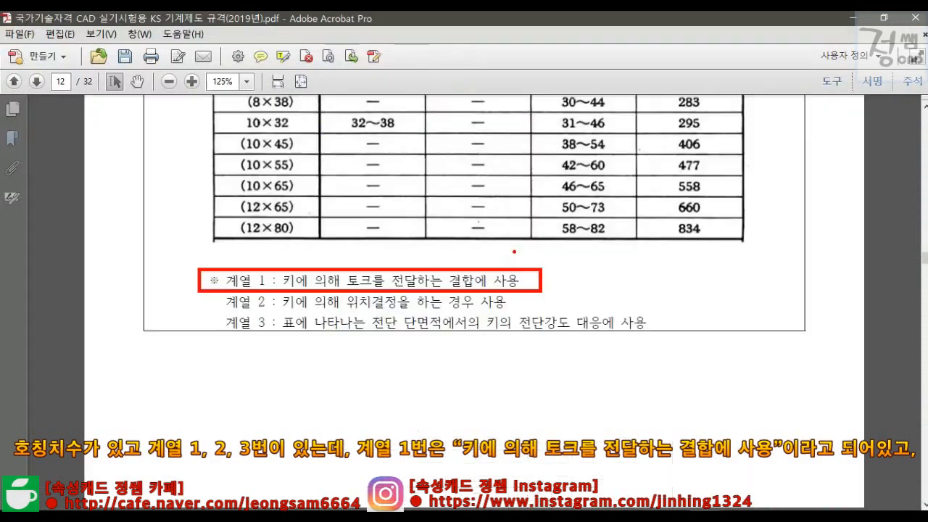
{"action": "left_click_drag", "start_coordinate": [511, 252], "coordinate": [551, 224]}
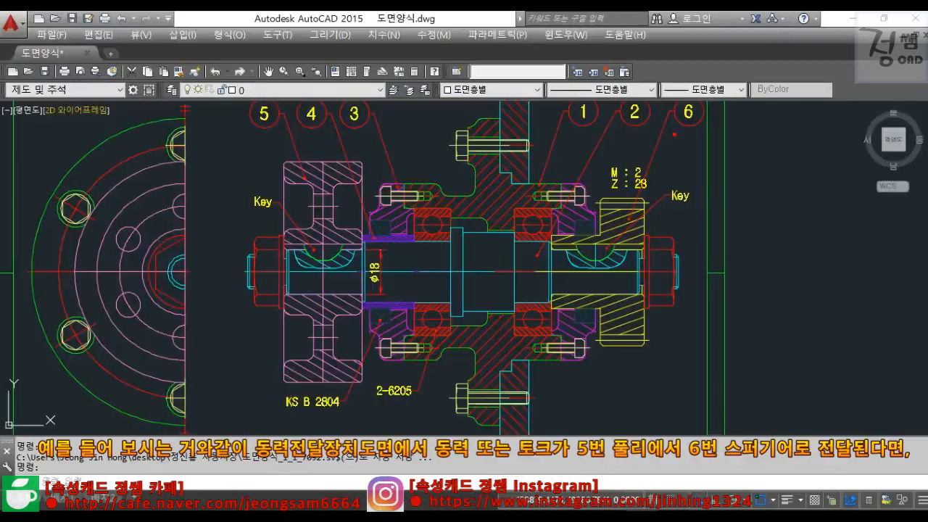
Trace the power transmission from pulley 5 through the shaft to spur gear 6 in the AutoCAD assembly drawing
{"action": "left_click_drag", "start_coordinate": [676, 134], "coordinate": [754, 110]}
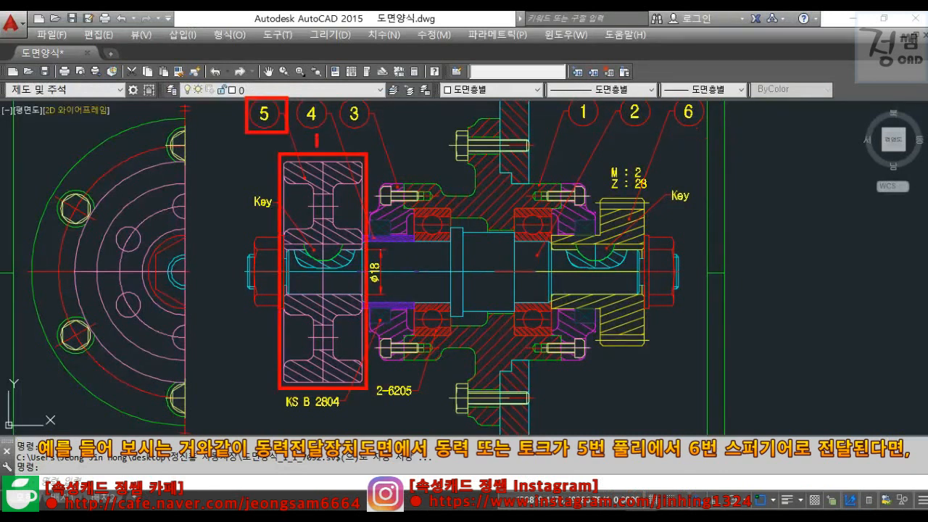
{"action": "left_click_drag", "start_coordinate": [315, 135], "coordinate": [341, 118]}
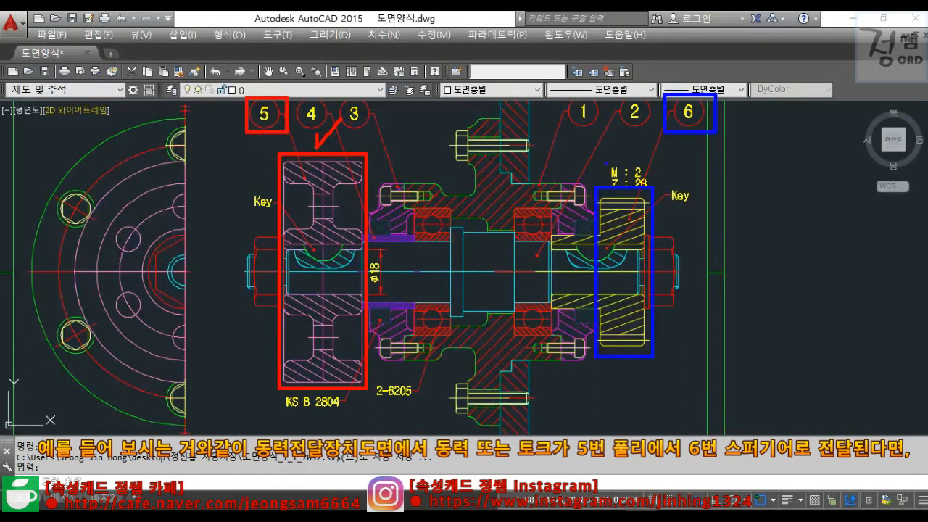
{"action": "left_click_drag", "start_coordinate": [606, 167], "coordinate": [643, 149]}
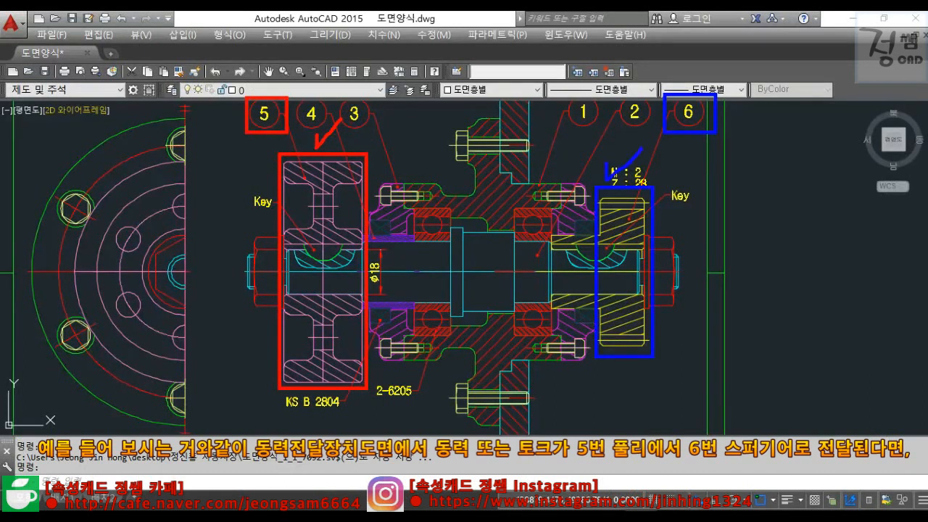
{"action": "mouse_move", "coordinate": [272, 269]}
{"action": "left_mouse_down", "text": "shift"}
{"action": "mouse_move", "coordinate": [633, 269]}
{"action": "mouse_move", "coordinate": [625, 259]}
{"action": "mouse_move", "coordinate": [624, 277]}
{"action": "left_mouse_up", "text": "shift"}
{"action": "mouse_move", "coordinate": [489, 247]}
{"action": "left_mouse_down"}
{"action": "mouse_move", "coordinate": [491, 259]}
{"action": "mouse_move", "coordinate": [539, 233]}
{"action": "left_mouse_up"}
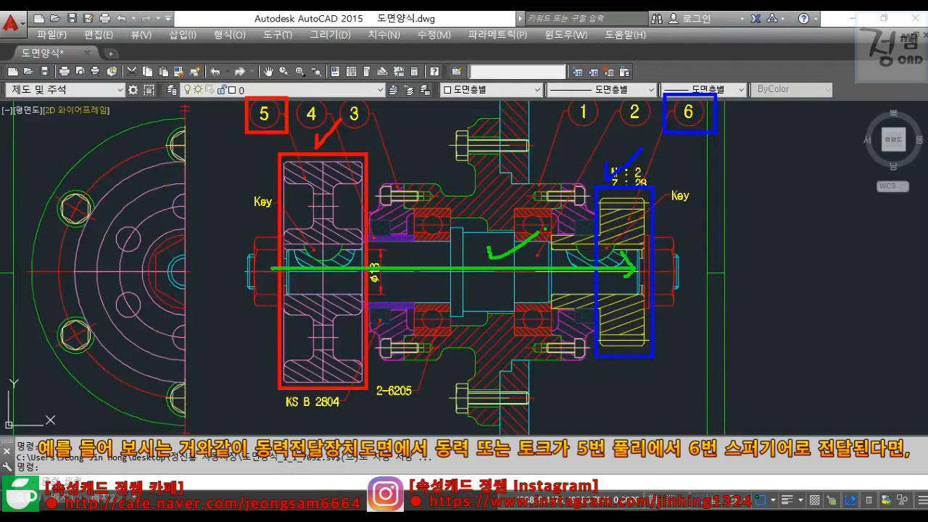
{"action": "left_click_drag", "start_coordinate": [476, 211], "coordinate": [505, 192]}
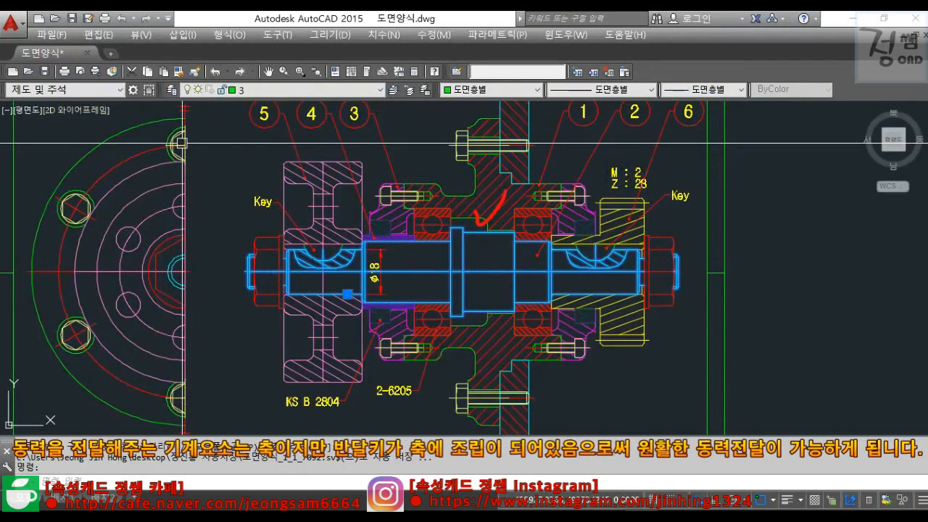
Examine both Woodruff keys on the rotating shaft and find the 계열 1 column in the PDF's shaft-diameter table
{"action": "left_click_drag", "start_coordinate": [376, 157], "coordinate": [410, 153]}
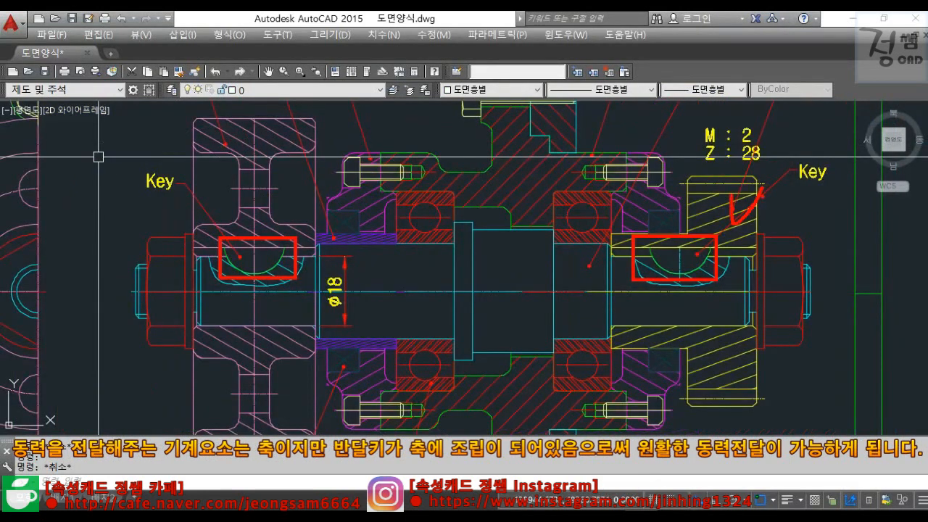
{"action": "left_click_drag", "start_coordinate": [262, 225], "coordinate": [313, 216]}
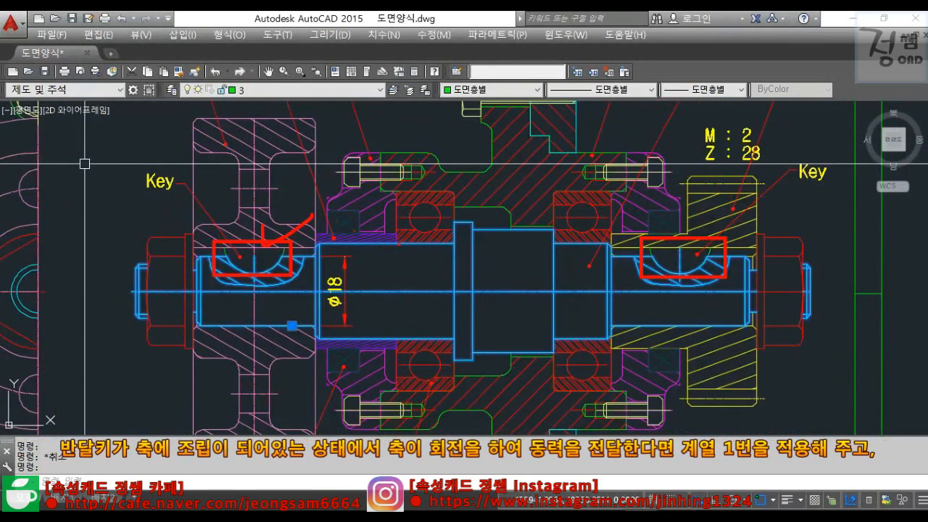
{"action": "mouse_move", "coordinate": [390, 231]}
{"action": "left_mouse_down"}
{"action": "mouse_move", "coordinate": [404, 242]}
{"action": "mouse_move", "coordinate": [416, 229]}
{"action": "left_mouse_up"}
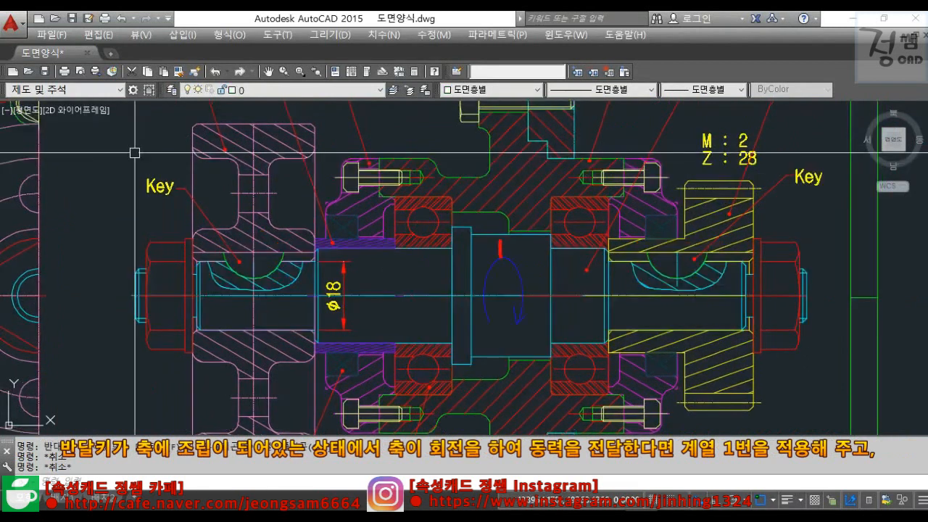
{"action": "left_click_drag", "start_coordinate": [500, 239], "coordinate": [527, 235]}
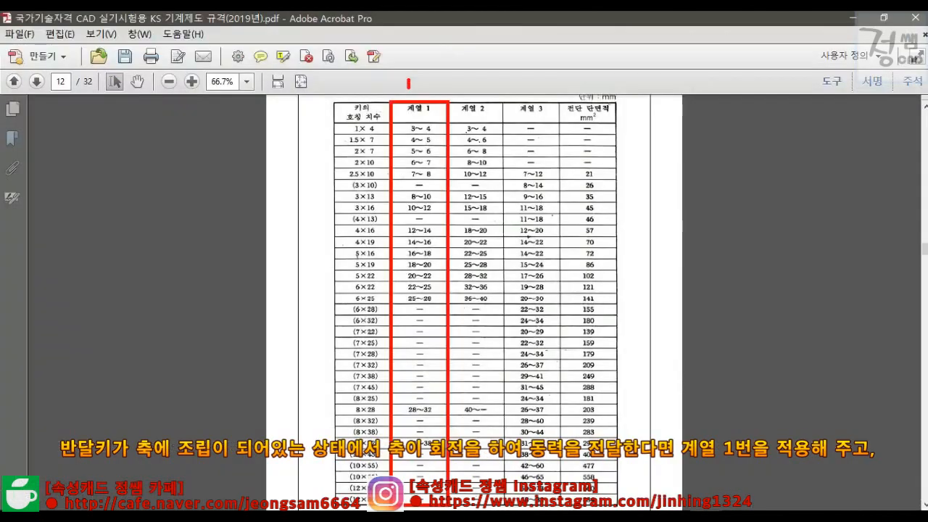
{"action": "left_click_drag", "start_coordinate": [444, 58], "coordinate": [410, 100]}
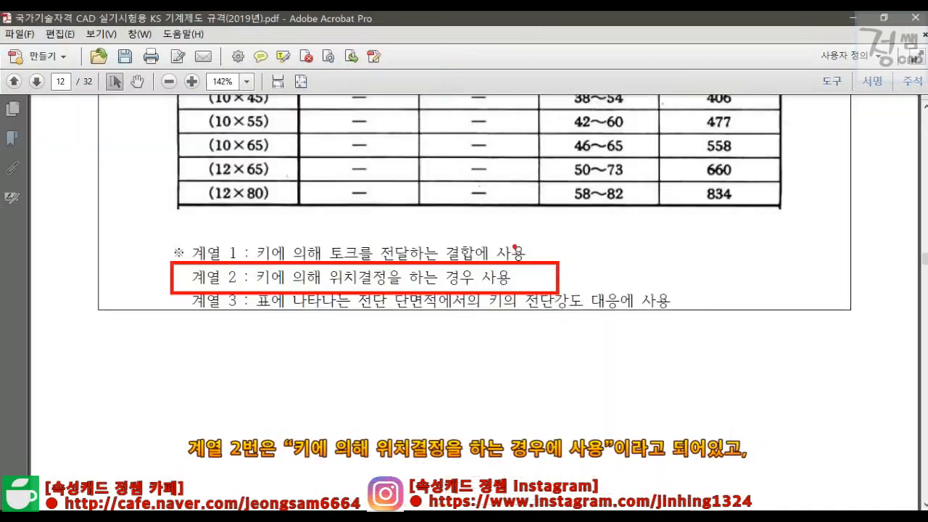
Read the 계열 2 note in the PDF, and examine body 1, shaft 2 and the key in the belt pulley drawing
{"action": "left_click_drag", "start_coordinate": [513, 248], "coordinate": [556, 228]}
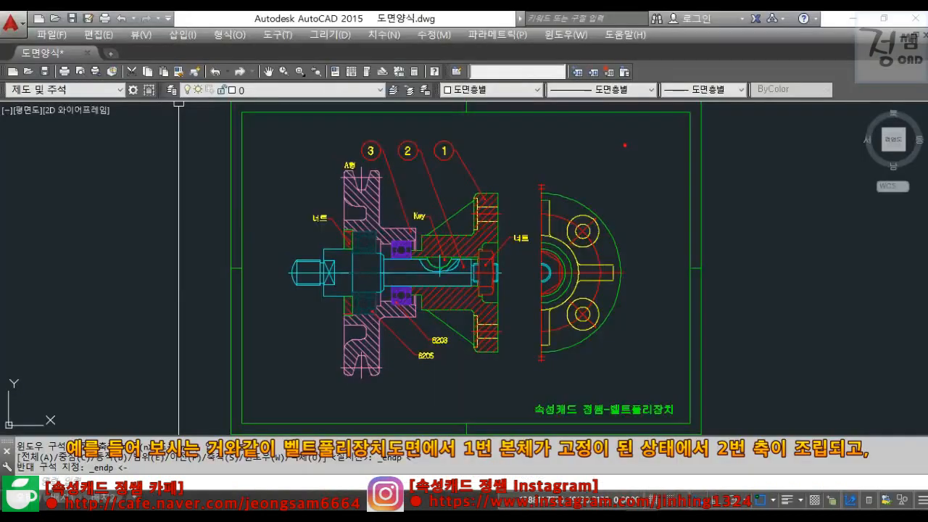
{"action": "left_click_drag", "start_coordinate": [624, 145], "coordinate": [677, 139]}
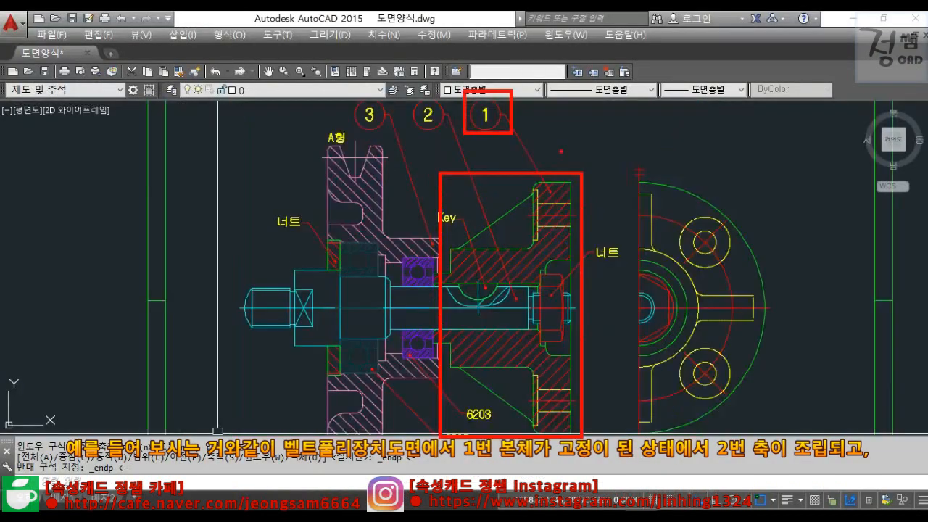
{"action": "left_click_drag", "start_coordinate": [560, 154], "coordinate": [584, 138]}
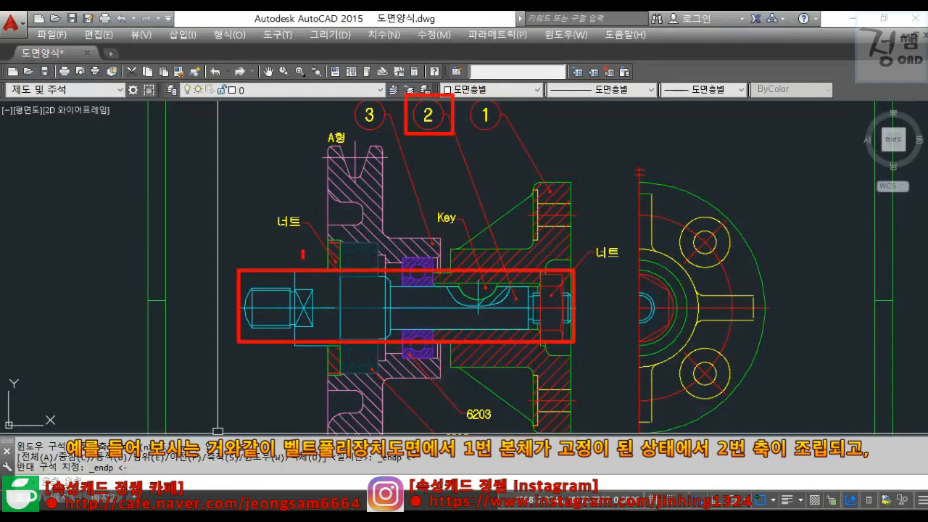
{"action": "left_click_drag", "start_coordinate": [303, 263], "coordinate": [322, 247]}
{"action": "left_click_drag", "start_coordinate": [480, 265], "coordinate": [509, 253]}
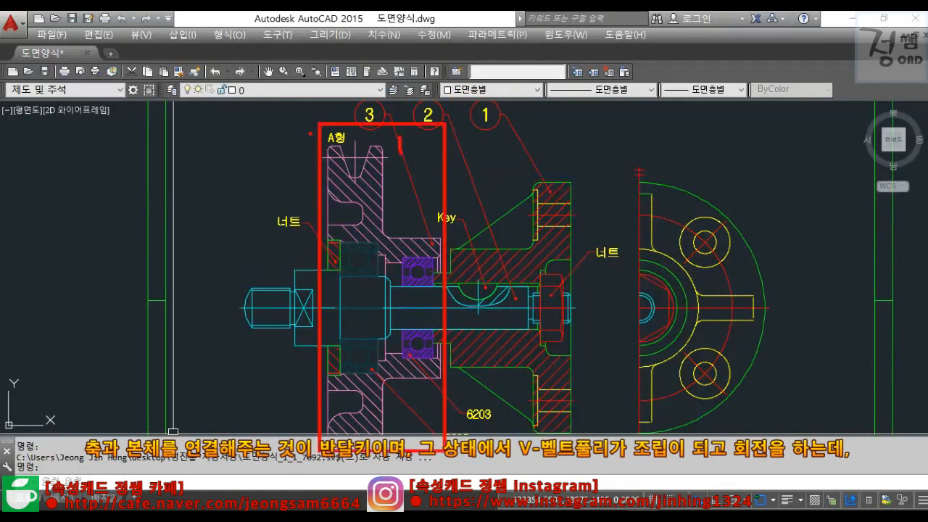
Examine the rotating V-belt pulley 3 and the fixed key and shaft in the belt pulley drawing as a 계열 2 case
{"action": "left_click_drag", "start_coordinate": [398, 136], "coordinate": [440, 125]}
{"action": "left_click_drag", "start_coordinate": [272, 120], "coordinate": [239, 174]}
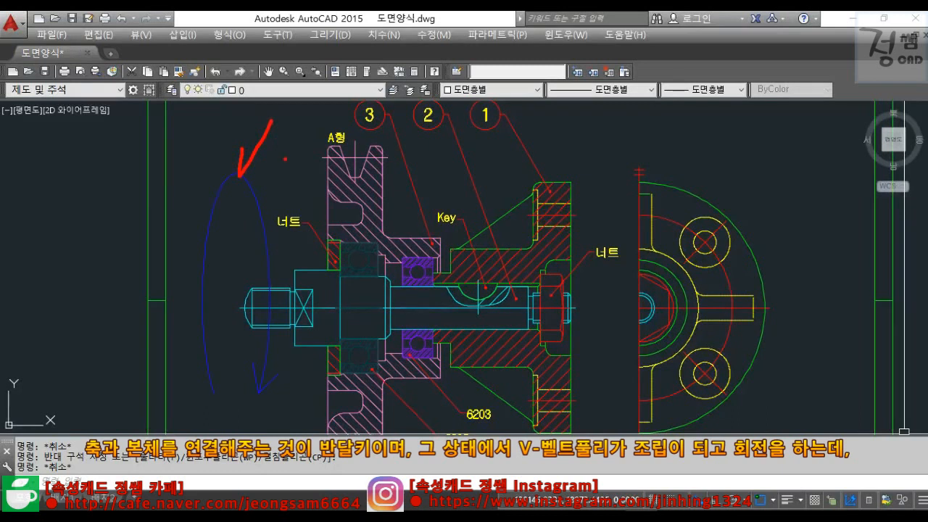
{"action": "left_click_drag", "start_coordinate": [719, 112], "coordinate": [795, 92]}
{"action": "left_click_drag", "start_coordinate": [502, 251], "coordinate": [549, 228]}
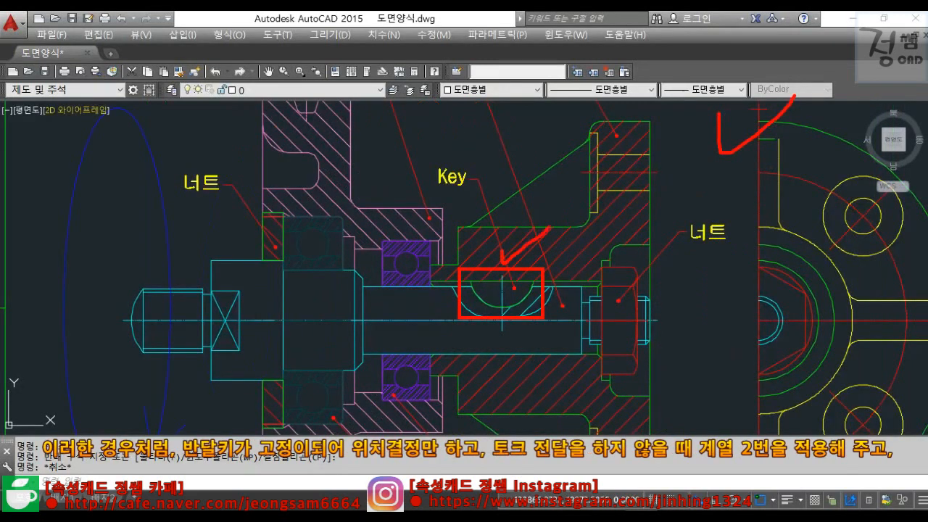
{"action": "mouse_move", "coordinate": [679, 328]}
{"action": "left_mouse_down"}
{"action": "mouse_move", "coordinate": [355, 310]}
{"action": "mouse_move", "coordinate": [340, 329]}
{"action": "mouse_move", "coordinate": [364, 348]}
{"action": "left_mouse_up"}
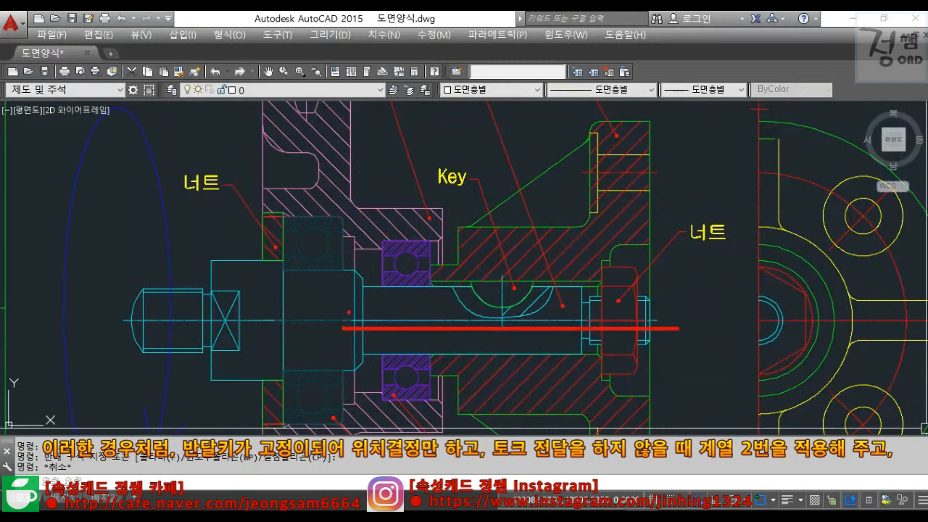
Examine the fixed shaft and key in the belt pulley drawing, and find the 계열 2 column in the PDF's shaft-diameter table
{"action": "left_click_drag", "start_coordinate": [389, 307], "coordinate": [439, 288]}
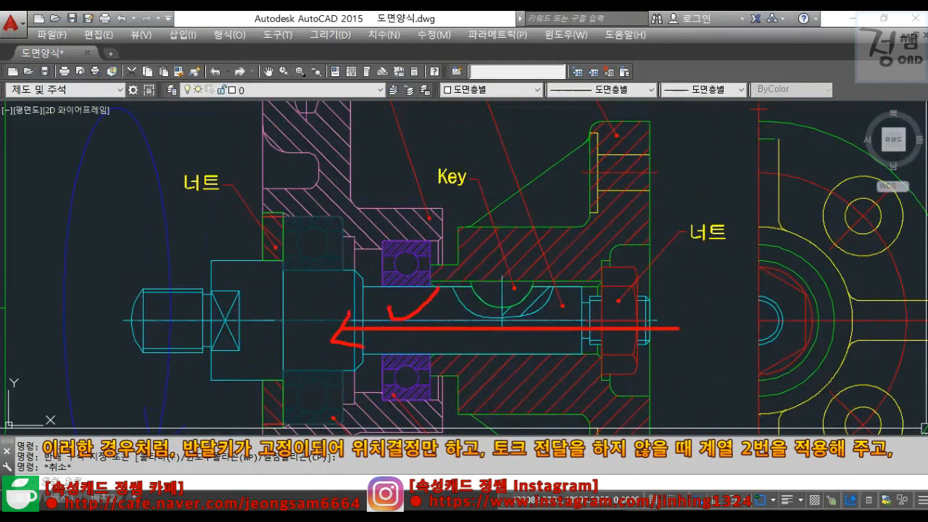
{"action": "mouse_move", "coordinate": [368, 289]}
{"action": "left_mouse_down"}
{"action": "mouse_move", "coordinate": [341, 327]}
{"action": "mouse_move", "coordinate": [438, 394]}
{"action": "left_mouse_up"}
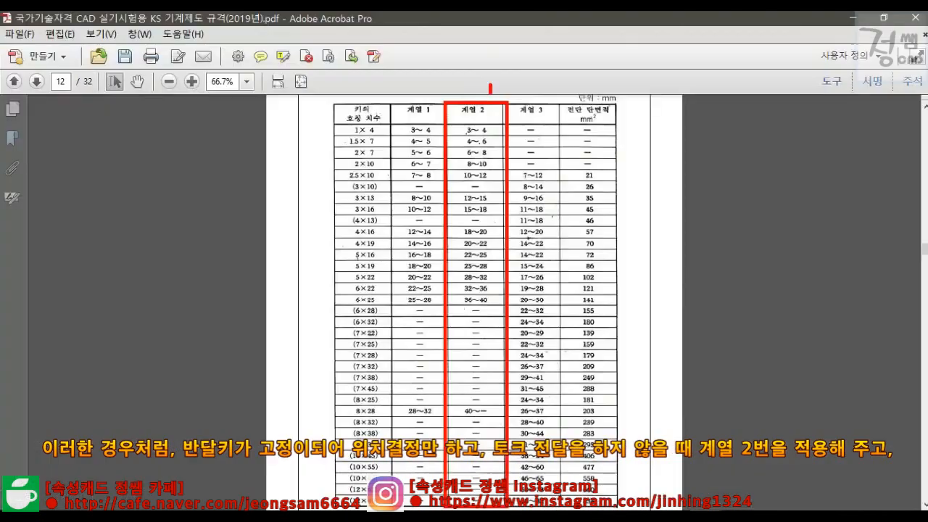
{"action": "left_click_drag", "start_coordinate": [490, 93], "coordinate": [532, 64]}
{"action": "mouse_move", "coordinate": [632, 243]}
{"action": "left_mouse_down"}
{"action": "mouse_move", "coordinate": [633, 258]}
{"action": "mouse_move", "coordinate": [678, 226]}
{"action": "left_mouse_up"}
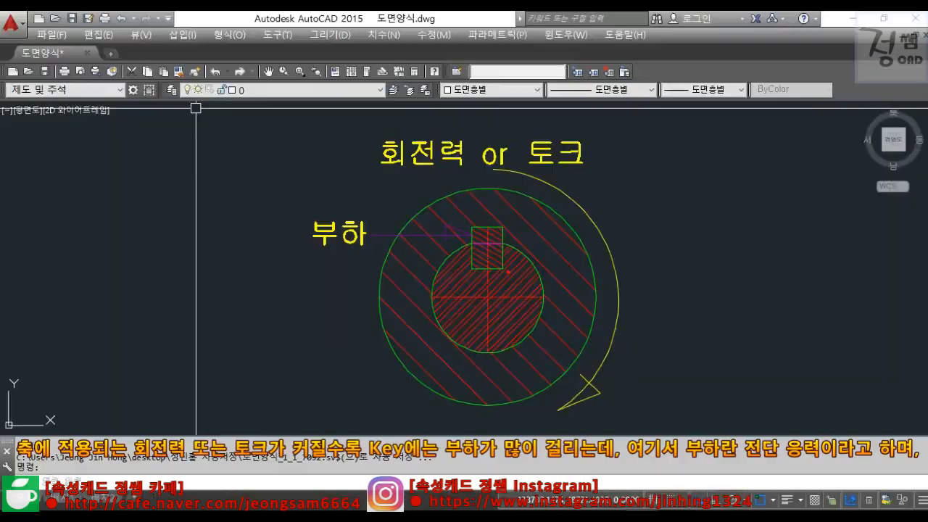
Examine how the shaft's torque (회전력 or 토크) puts load and 전단응력 on the key in the cross-section diagram
{"action": "left_click_drag", "start_coordinate": [507, 274], "coordinate": [537, 263]}
{"action": "left_click_drag", "start_coordinate": [356, 129], "coordinate": [595, 179]}
{"action": "left_click_drag", "start_coordinate": [496, 110], "coordinate": [533, 100]}
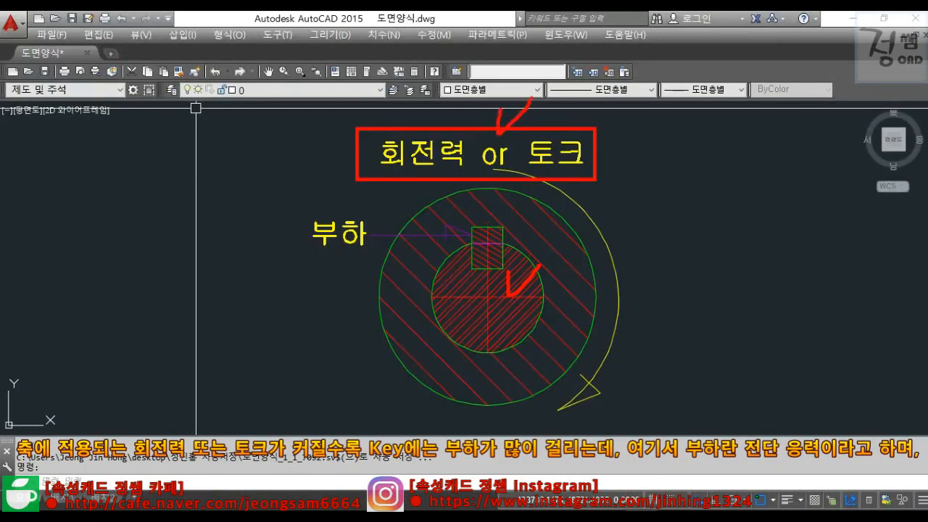
{"action": "left_click_drag", "start_coordinate": [470, 226], "coordinate": [505, 270]}
{"action": "left_click_drag", "start_coordinate": [490, 214], "coordinate": [516, 204]}
{"action": "left_click_drag", "start_coordinate": [302, 212], "coordinate": [382, 252]}
{"action": "left_click_drag", "start_coordinate": [335, 192], "coordinate": [368, 185]}
{"action": "left_click_drag", "start_coordinate": [273, 174], "coordinate": [308, 165]}
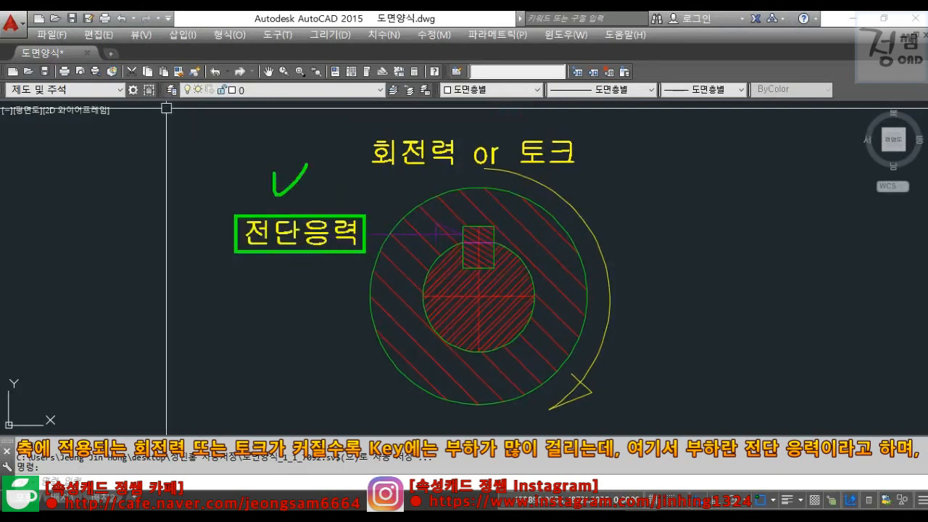
{"action": "mouse_move", "coordinate": [297, 151]}
{"action": "left_mouse_down"}
{"action": "mouse_move", "coordinate": [297, 170]}
{"action": "mouse_move", "coordinate": [328, 135]}
{"action": "left_mouse_up"}
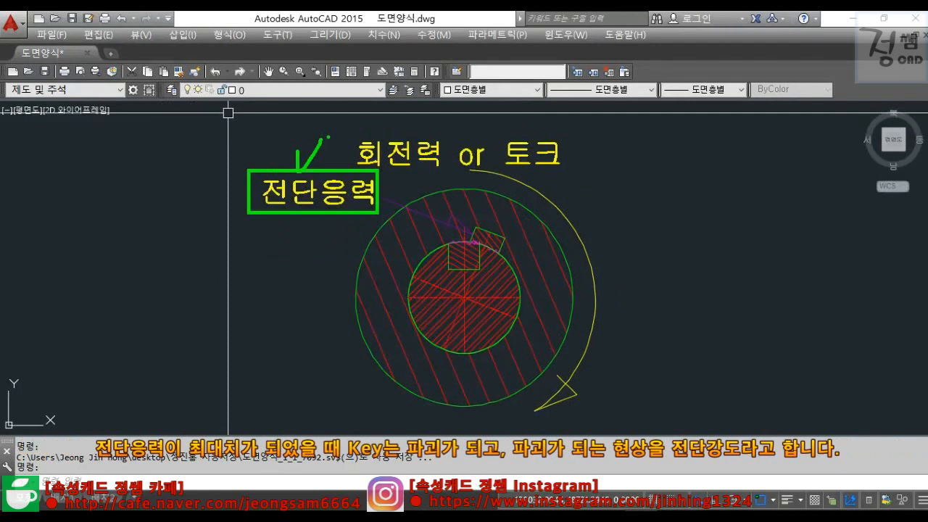
Examine the sheared key and the 전단강도 label in the cross-section diagram
{"action": "left_click_drag", "start_coordinate": [423, 192], "coordinate": [525, 285]}
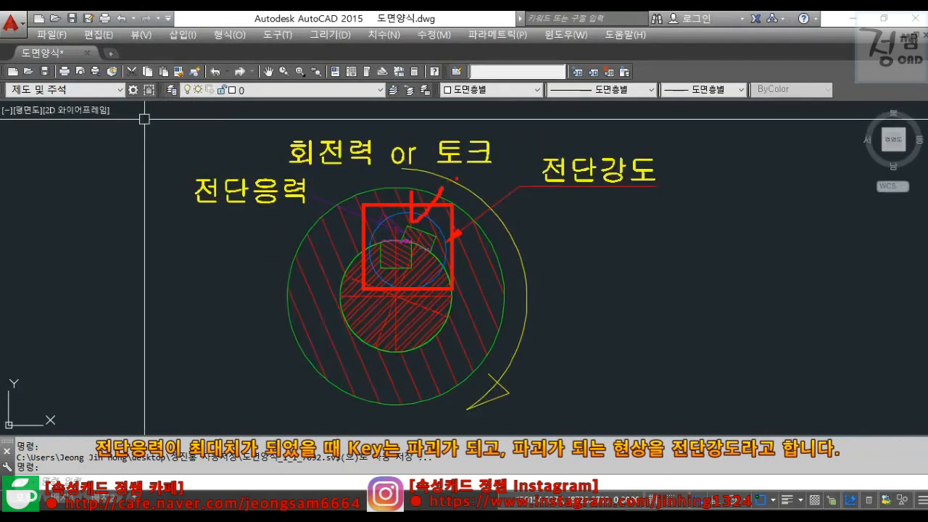
{"action": "left_click_drag", "start_coordinate": [524, 149], "coordinate": [672, 195]}
{"action": "mouse_move", "coordinate": [601, 126]}
{"action": "left_mouse_down"}
{"action": "mouse_move", "coordinate": [604, 143]}
{"action": "mouse_move", "coordinate": [635, 126]}
{"action": "left_mouse_up"}
{"action": "left_click_drag", "start_coordinate": [372, 218], "coordinate": [374, 249]}
{"action": "left_click_drag", "start_coordinate": [374, 249], "coordinate": [418, 213]}
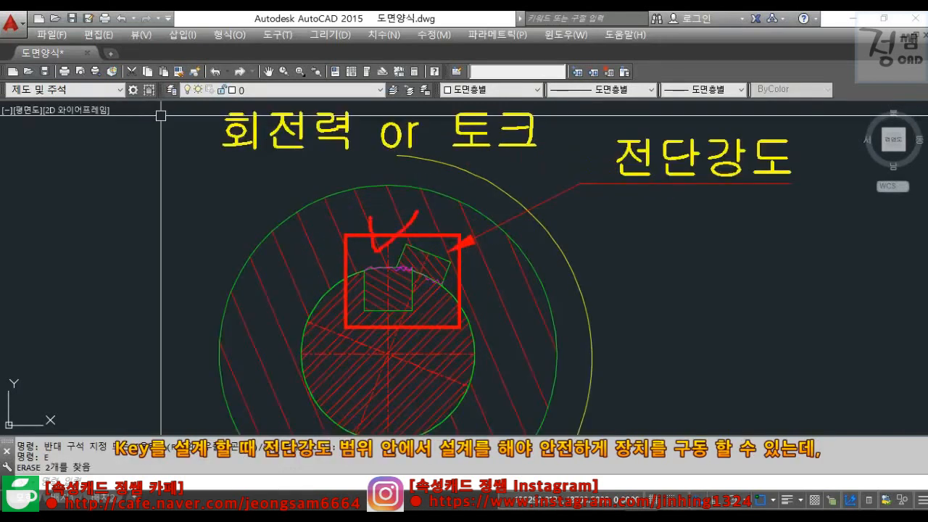
{"action": "left_click_drag", "start_coordinate": [601, 129], "coordinate": [798, 196]}
{"action": "left_click_drag", "start_coordinate": [680, 107], "coordinate": [686, 124]}
{"action": "left_click_drag", "start_coordinate": [686, 124], "coordinate": [724, 93]}
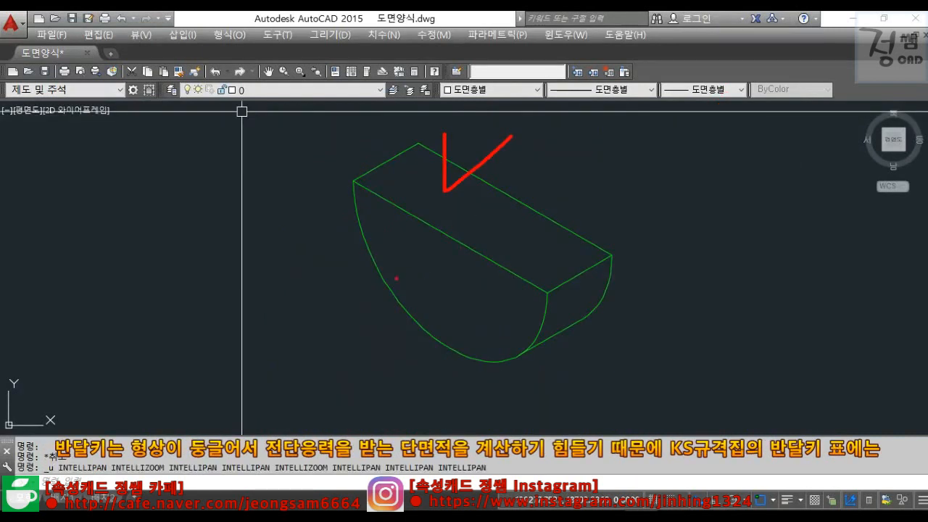
Examine the Woodruff key's curved profile, and compare the 계열 3 and 전단 단면적 columns with 계열 1 and 2 in the PDF
{"action": "mouse_move", "coordinate": [400, 267]}
{"action": "left_mouse_down"}
{"action": "mouse_move", "coordinate": [405, 303]}
{"action": "mouse_move", "coordinate": [455, 263]}
{"action": "left_mouse_up"}
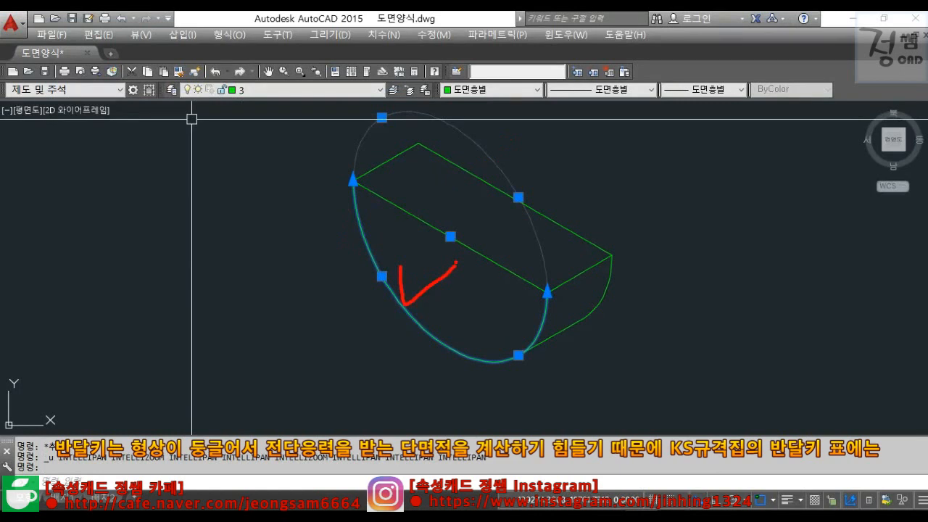
{"action": "left_click_drag", "start_coordinate": [641, 92], "coordinate": [672, 87]}
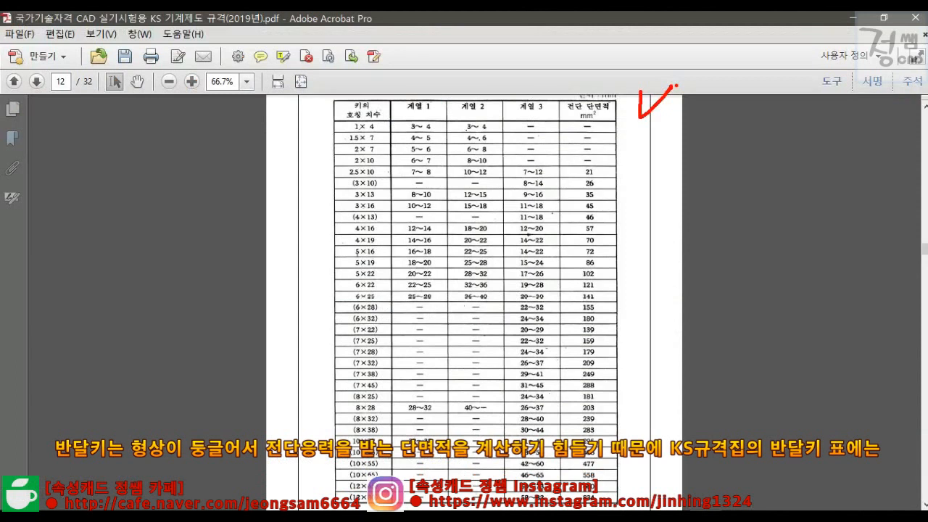
{"action": "left_click_drag", "start_coordinate": [558, 100], "coordinate": [616, 503]}
{"action": "left_click_drag", "start_coordinate": [621, 66], "coordinate": [578, 105]}
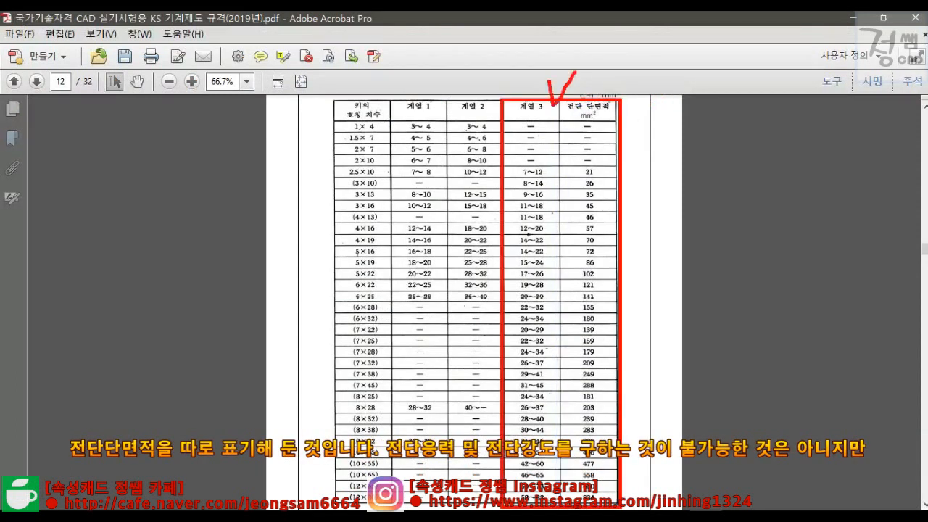
{"action": "left_click_drag", "start_coordinate": [574, 71], "coordinate": [580, 61]}
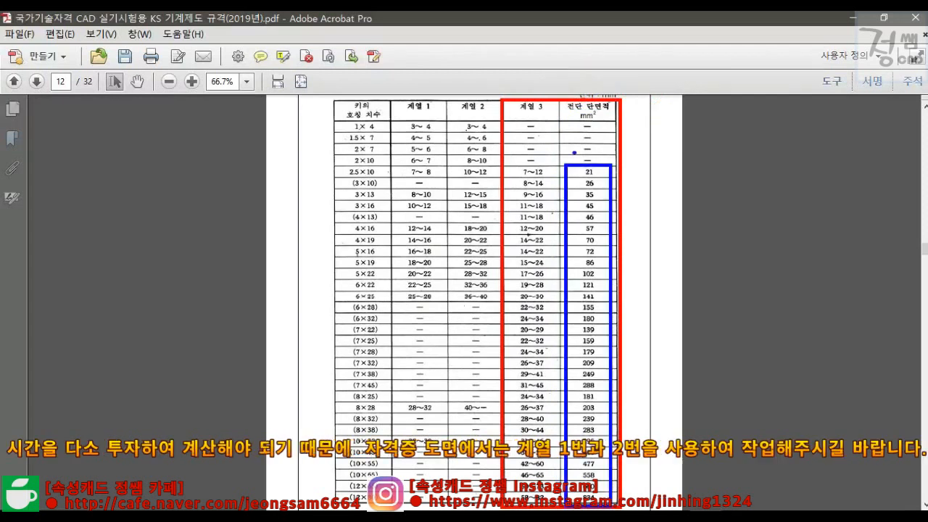
{"action": "left_click_drag", "start_coordinate": [573, 154], "coordinate": [603, 144]}
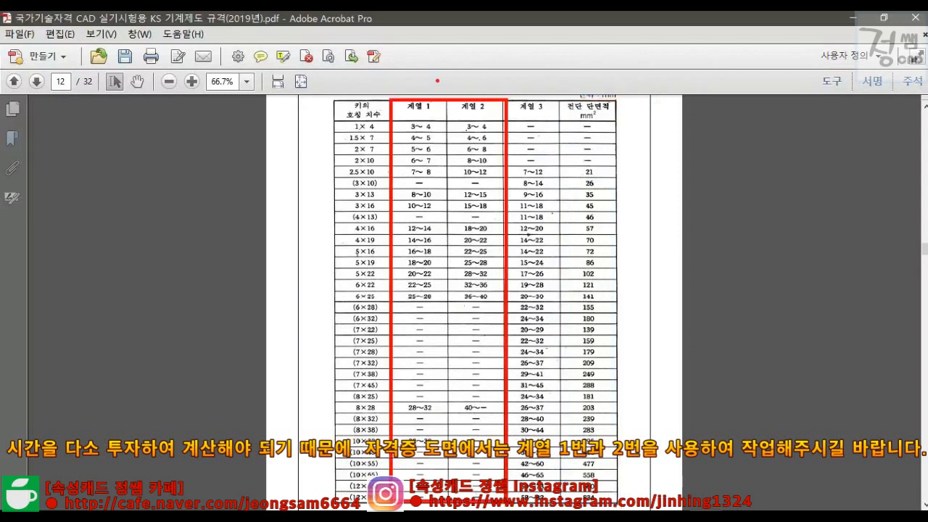
{"action": "left_click_drag", "start_coordinate": [437, 82], "coordinate": [468, 67]}
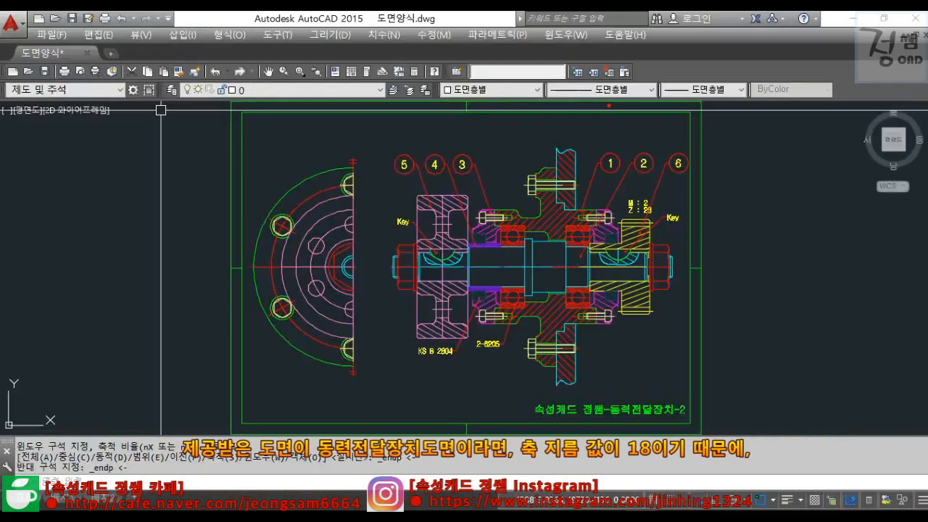
Read the shaft diameter at the pulley key in the assembly drawing, and find its nominal key size under 계열 1 in the PDF
{"action": "left_click_drag", "start_coordinate": [609, 108], "coordinate": [648, 103]}
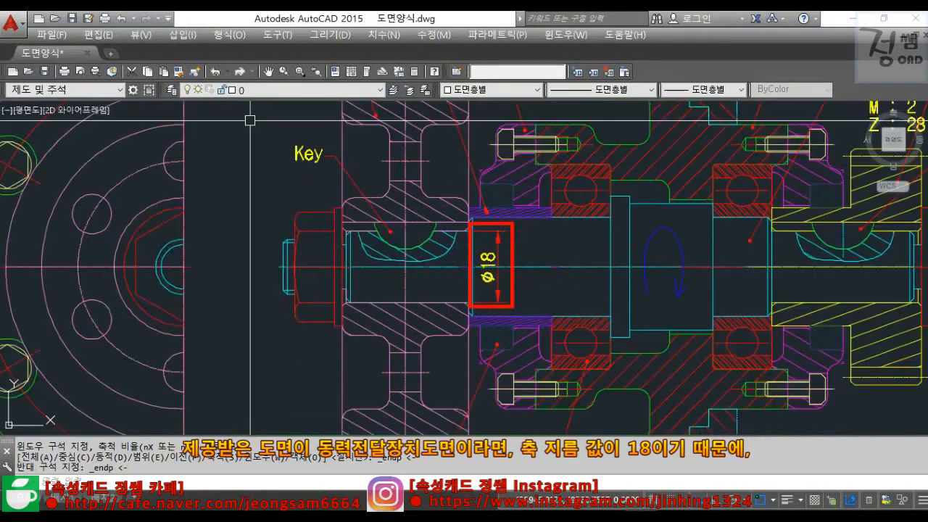
{"action": "left_click_drag", "start_coordinate": [511, 196], "coordinate": [486, 217]}
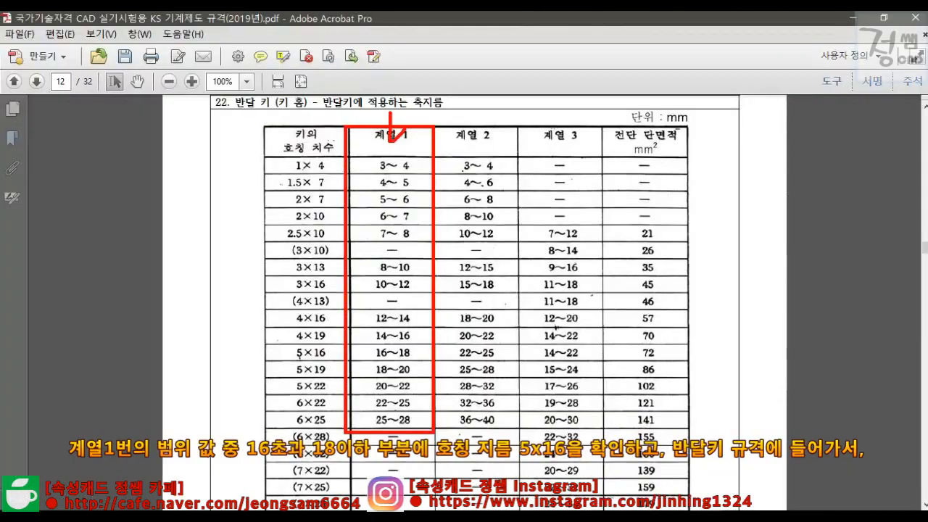
{"action": "left_click_drag", "start_coordinate": [404, 128], "coordinate": [420, 112]}
{"action": "left_click_drag", "start_coordinate": [261, 344], "coordinate": [430, 362]}
{"action": "left_click_drag", "start_coordinate": [413, 325], "coordinate": [437, 316]}
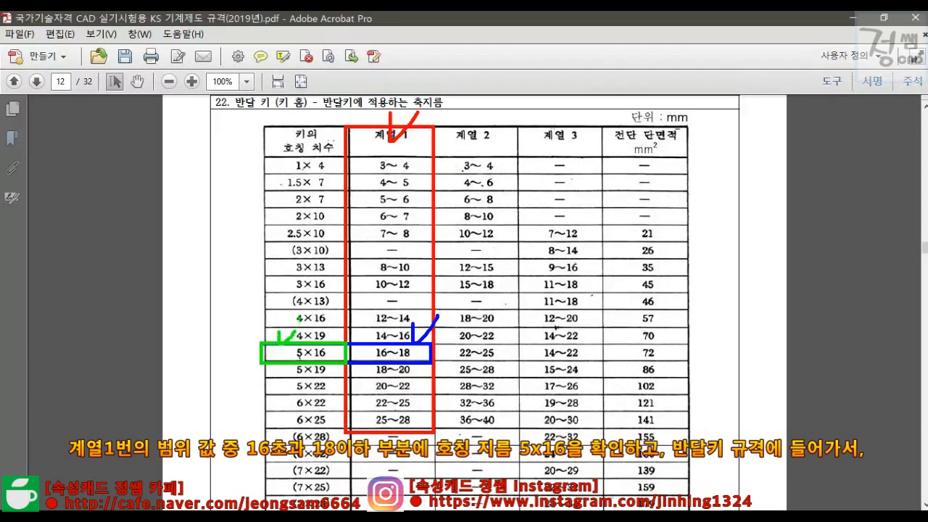
{"action": "left_click_drag", "start_coordinate": [249, 87], "coordinate": [274, 74]}
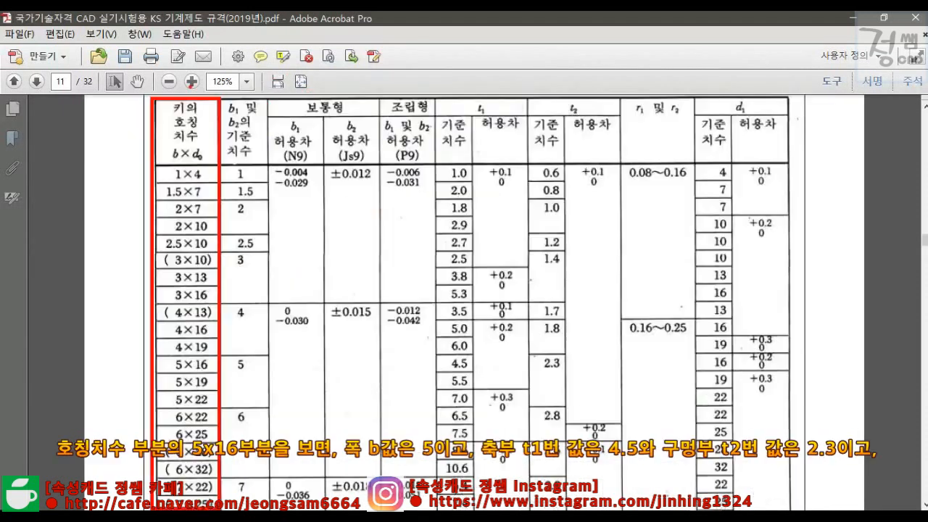
Find the 5×16 row in the PDF's Woodruff key dimension table and read its width b and shaft depth t1
{"action": "left_click_drag", "start_coordinate": [216, 70], "coordinate": [191, 95]}
{"action": "left_click_drag", "start_coordinate": [152, 351], "coordinate": [794, 374]}
{"action": "left_click_drag", "start_coordinate": [192, 335], "coordinate": [168, 356]}
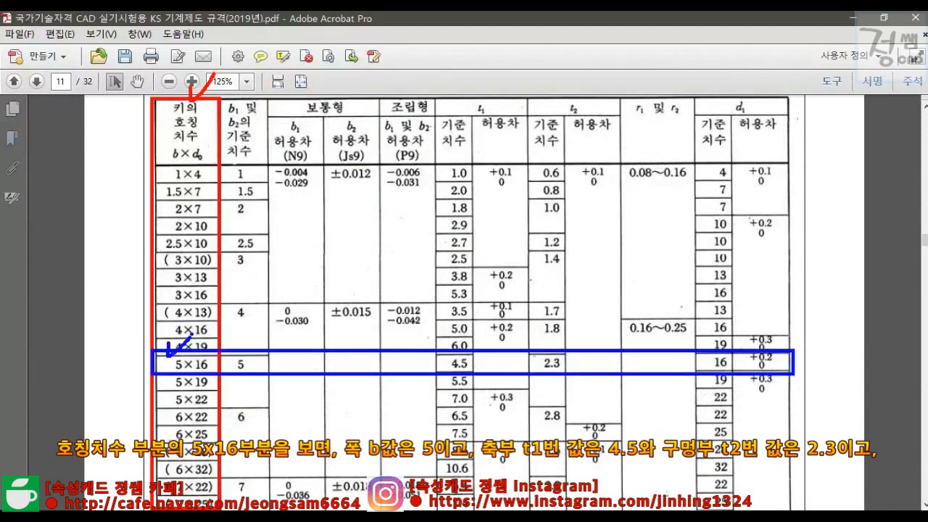
{"action": "left_click_drag", "start_coordinate": [220, 98], "coordinate": [269, 375]}
{"action": "left_click_drag", "start_coordinate": [250, 340], "coordinate": [267, 339]}
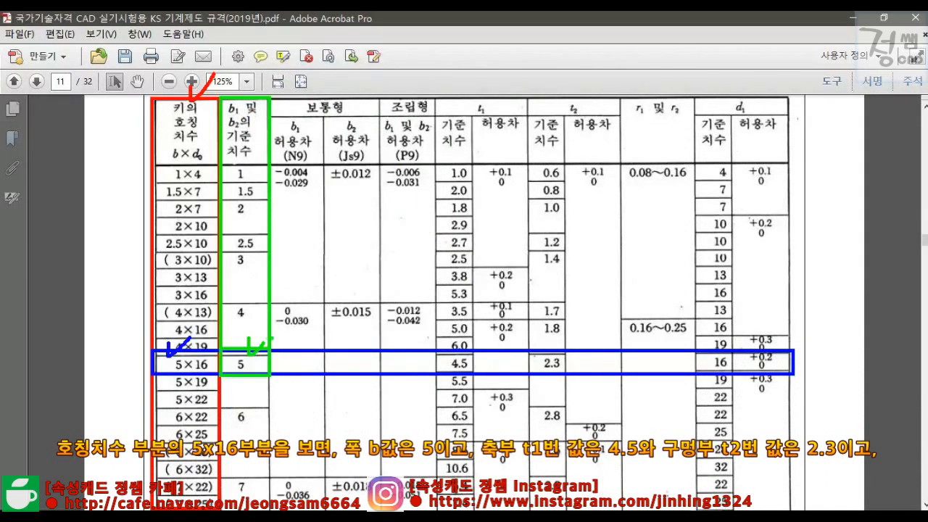
{"action": "left_click_drag", "start_coordinate": [436, 97], "coordinate": [528, 373]}
{"action": "left_click_drag", "start_coordinate": [435, 353], "coordinate": [474, 376]}
{"action": "left_click_drag", "start_coordinate": [450, 345], "coordinate": [470, 339]}
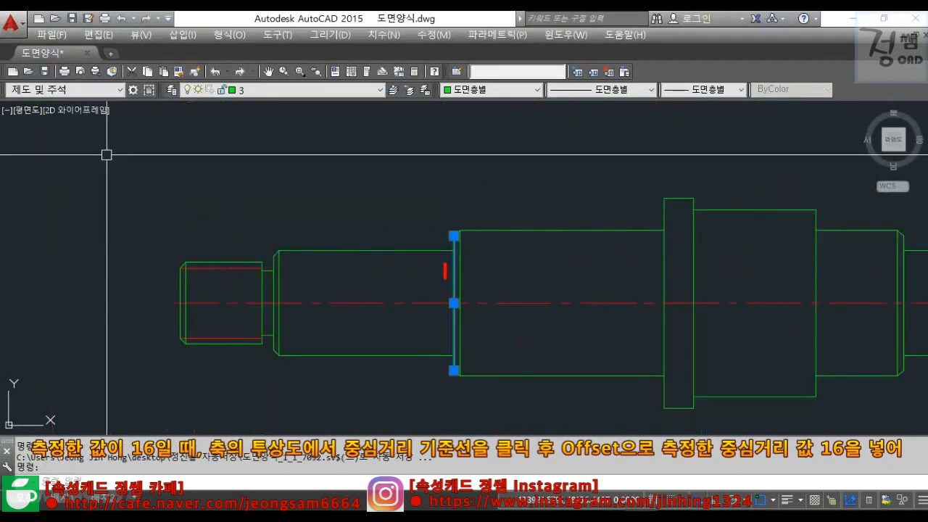
Offset the shaft's shoulder line by 16 toward the threaded end, and the keyed section's upper edge downward by 4.5
{"action": "type", "text": "o"}
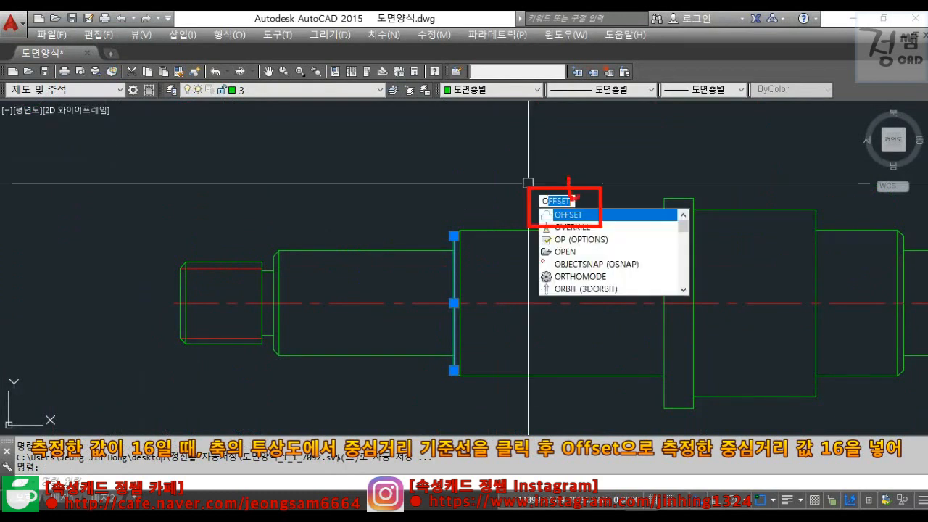
{"action": "key", "text": "Return"}
{"action": "type", "text": "16"}
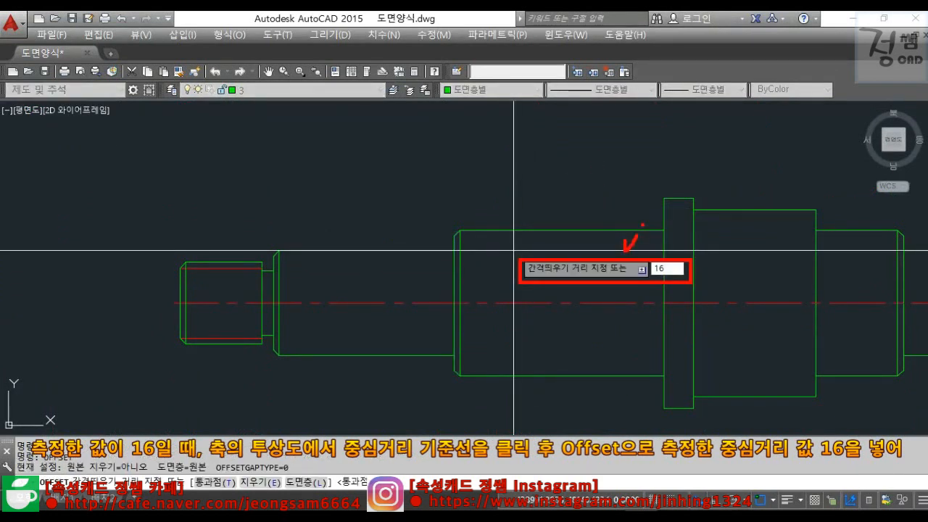
{"action": "key", "text": "Return"}
{"action": "left_click", "coordinate": [456, 290]}
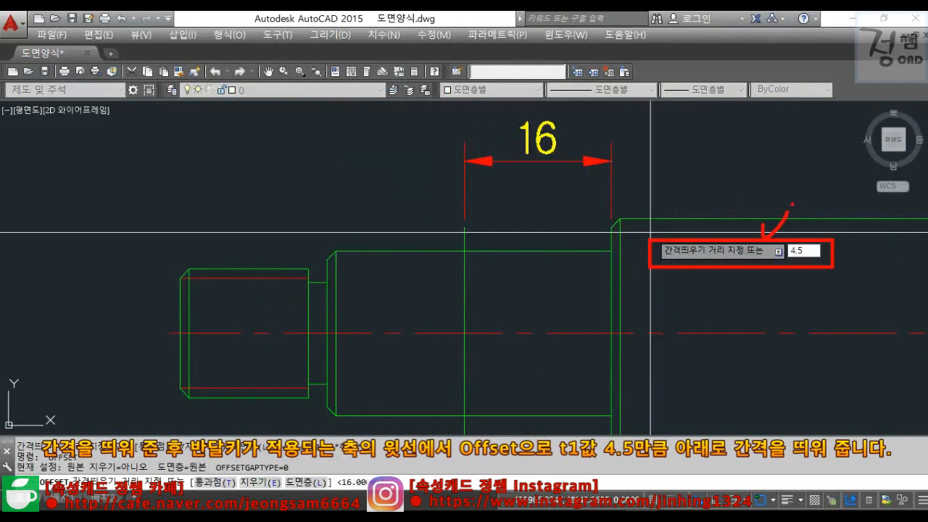
{"action": "key", "text": "Return"}
{"action": "left_click", "coordinate": [534, 251]}
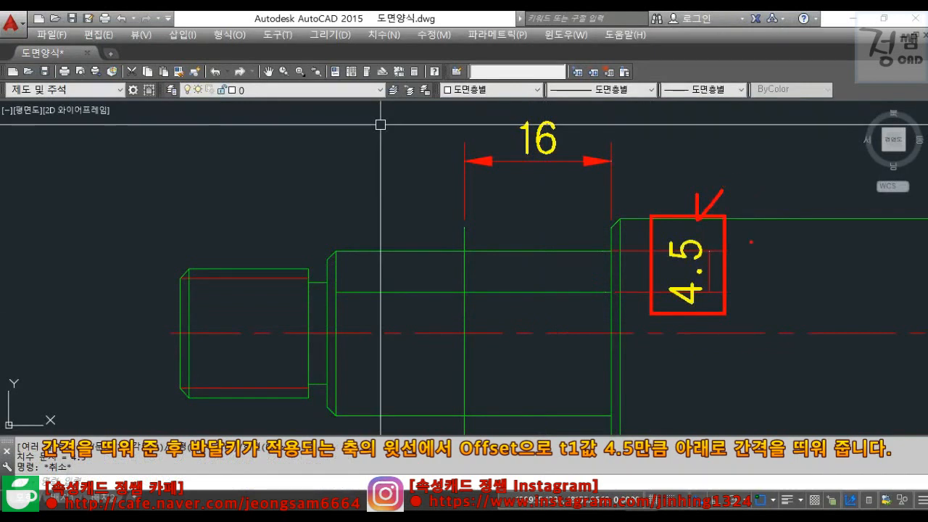
Draw a circle of diameter 16 centred on the intersection of the two offset lines
{"action": "type", "text": "c"}
{"action": "key", "text": "Return"}
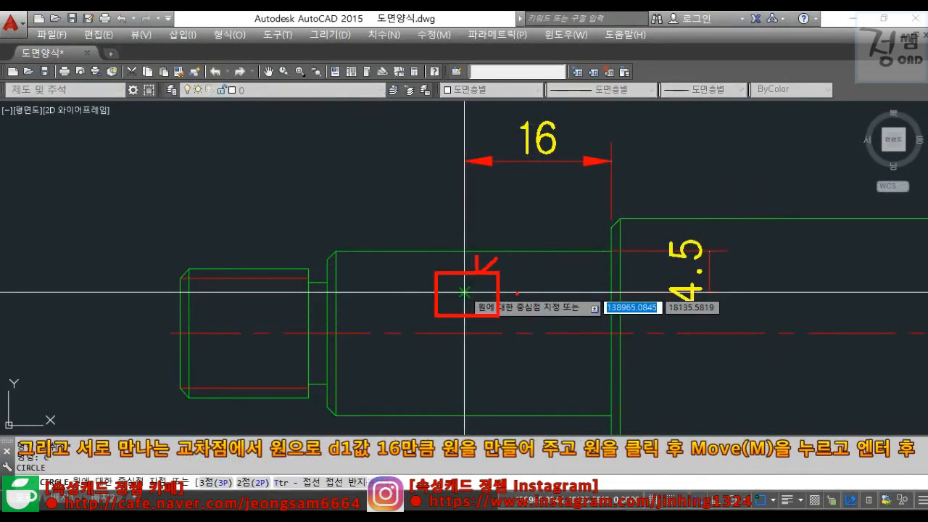
{"action": "left_click", "coordinate": [464, 292]}
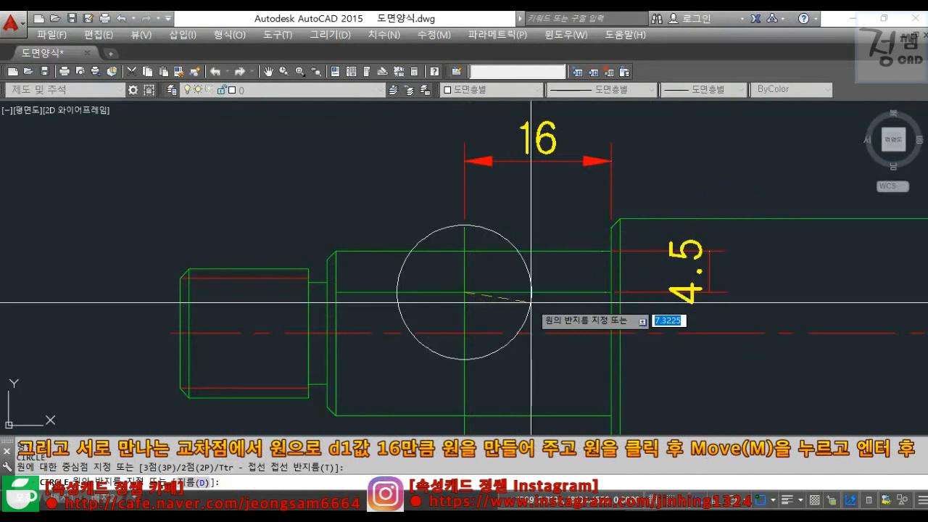
{"action": "type", "text": "d"}
{"action": "key", "text": "Return"}
{"action": "type", "text": "16"}
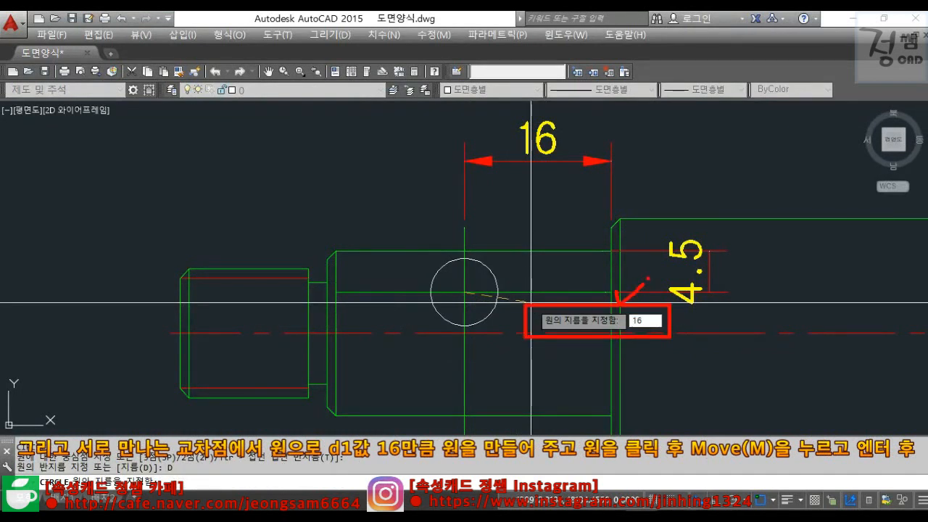
{"action": "key", "text": "Return"}
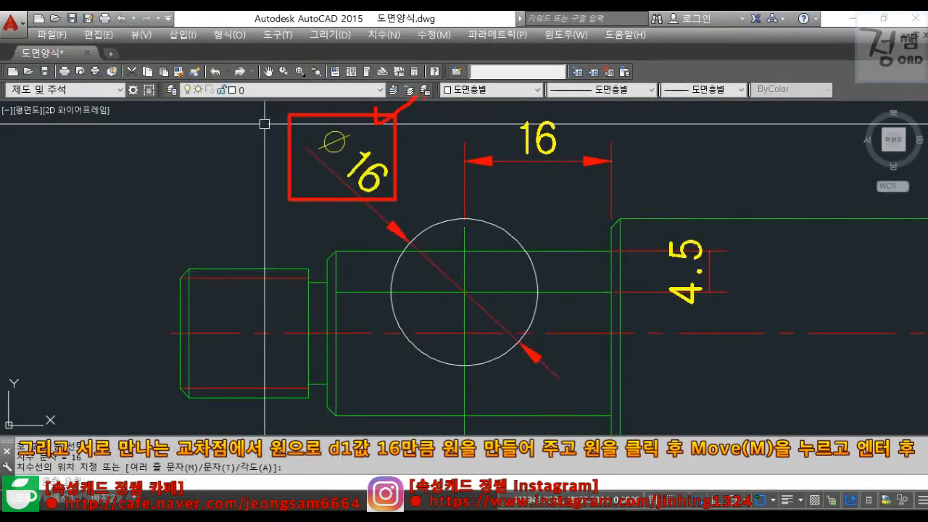
Move the circle from its lower quadrant point to the offset lines' intersection, and delete the horizontal t1 offset line
{"action": "left_click", "coordinate": [409, 245]}
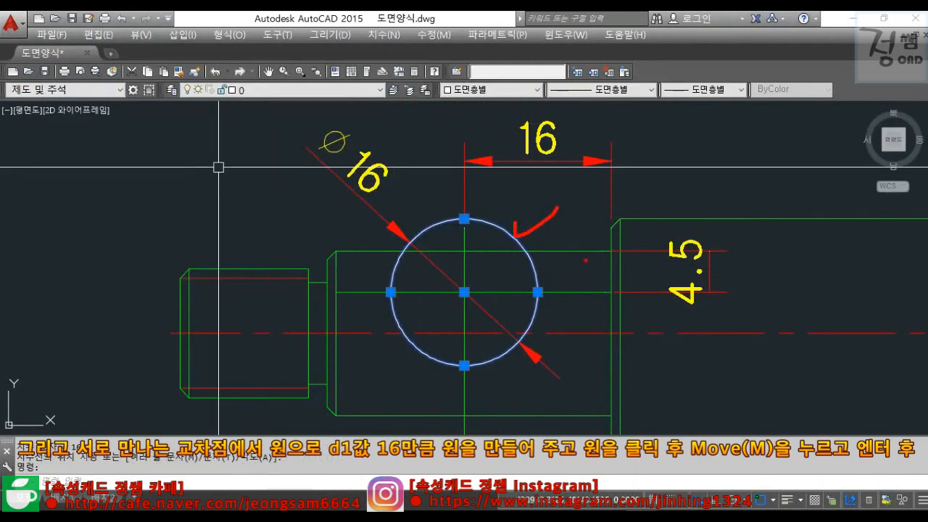
{"action": "type", "text": "M"}
{"action": "key", "text": "Return"}
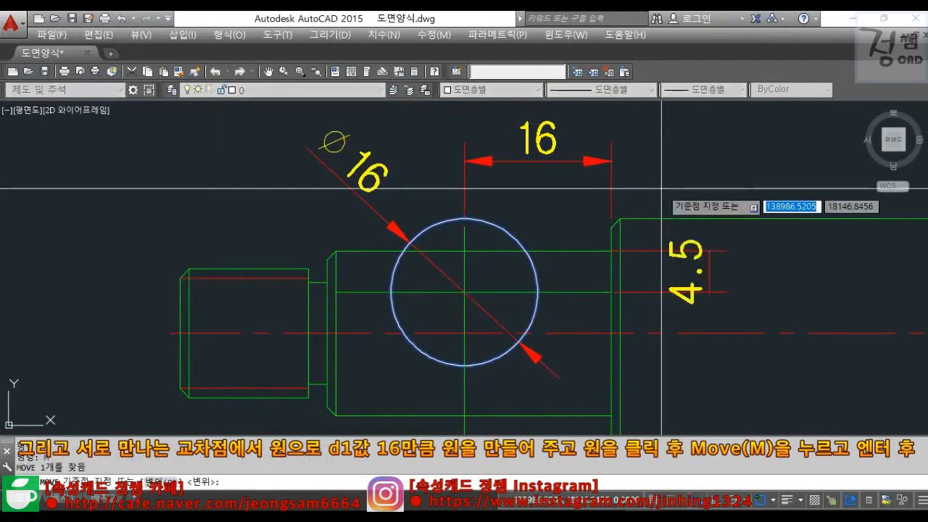
{"action": "left_click", "coordinate": [464, 365]}
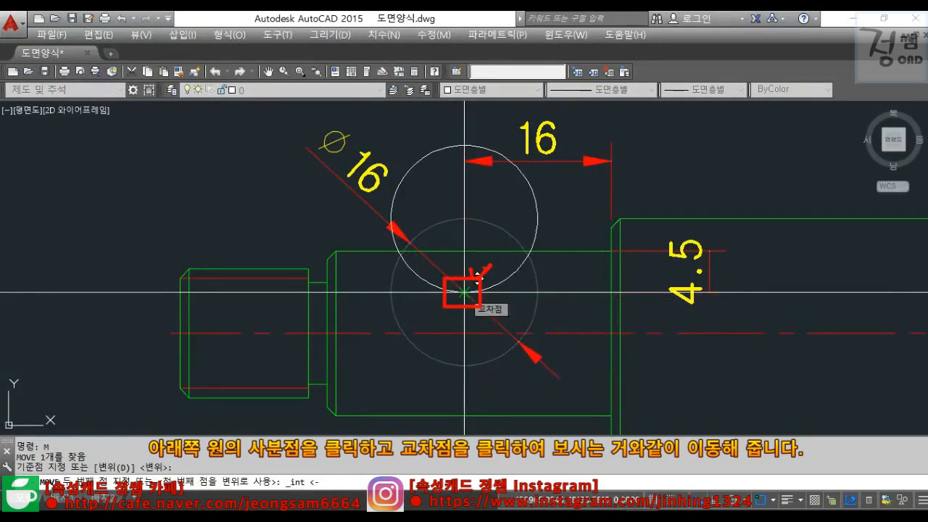
{"action": "left_click", "coordinate": [464, 293]}
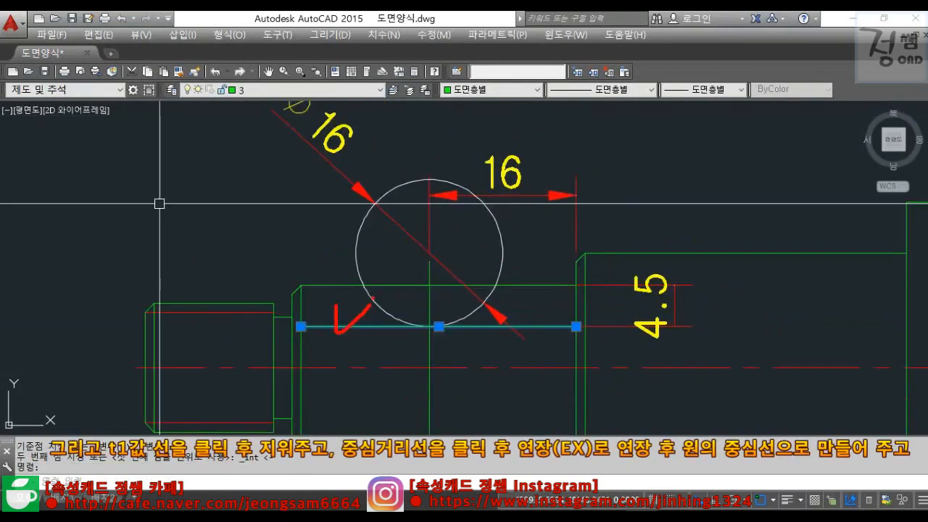
{"action": "key", "text": "Delete"}
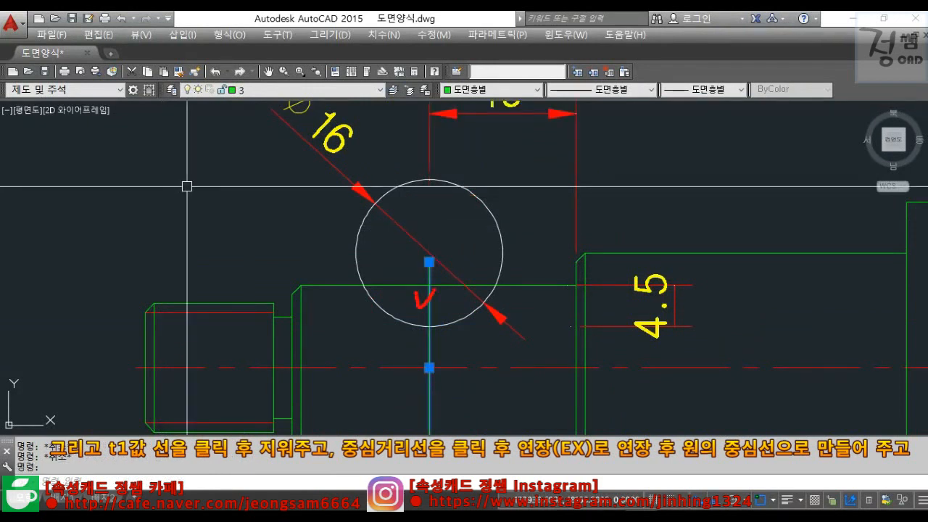
Extend the vertical offset line up to the top of the circle and change it to a centre line
{"action": "type", "text": "EX"}
{"action": "key", "text": "Return"}
{"action": "key", "text": "Return"}
{"action": "left_click", "coordinate": [429, 270]}
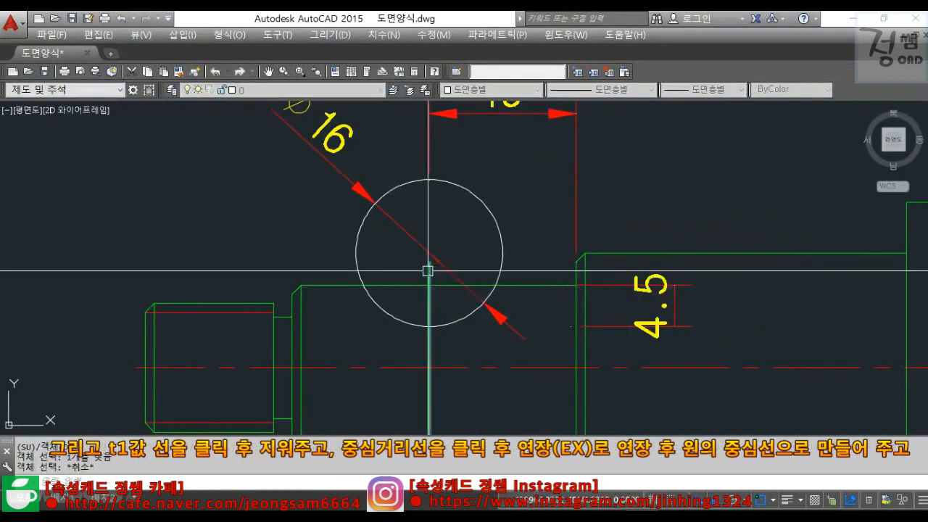
{"action": "key", "text": "Escape"}
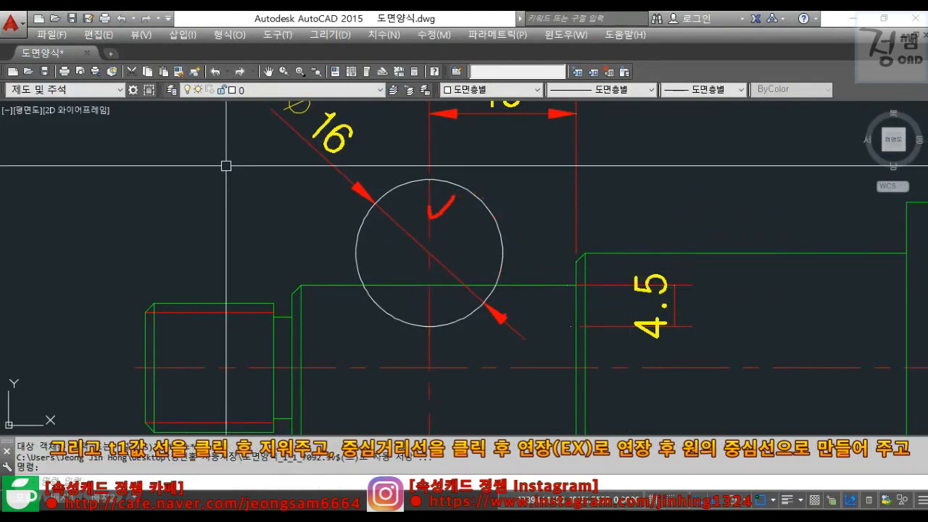
Draw a horizontal line between the circle's side quadrants and match its properties to the shaft's centre line
{"action": "type", "text": "l"}
{"action": "key", "text": "Return"}
{"action": "left_click", "coordinate": [356, 253]}
{"action": "left_click", "coordinate": [502, 253]}
{"action": "key", "text": "Escape"}
{"action": "type", "text": "ma"}
{"action": "key", "text": "Return"}
{"action": "left_click", "coordinate": [446, 368]}
{"action": "left_click", "coordinate": [479, 256]}
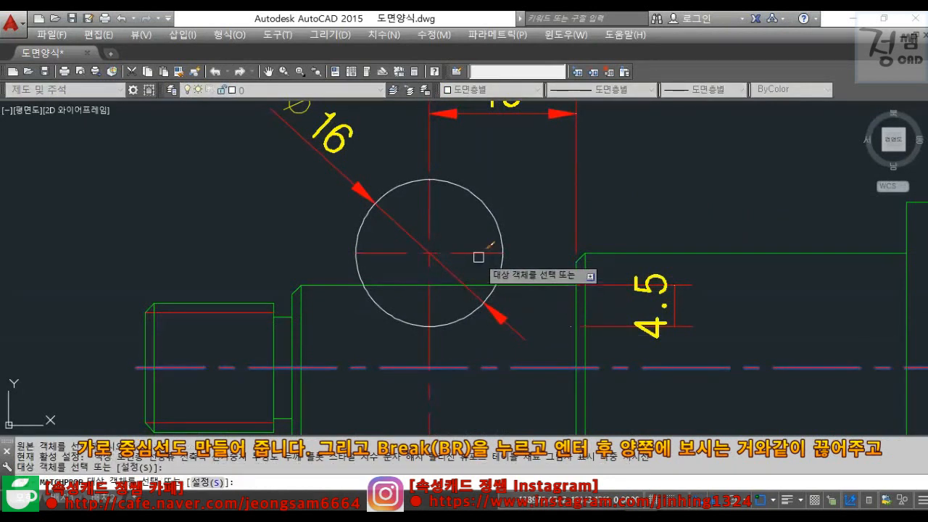
{"action": "key", "text": "Escape"}
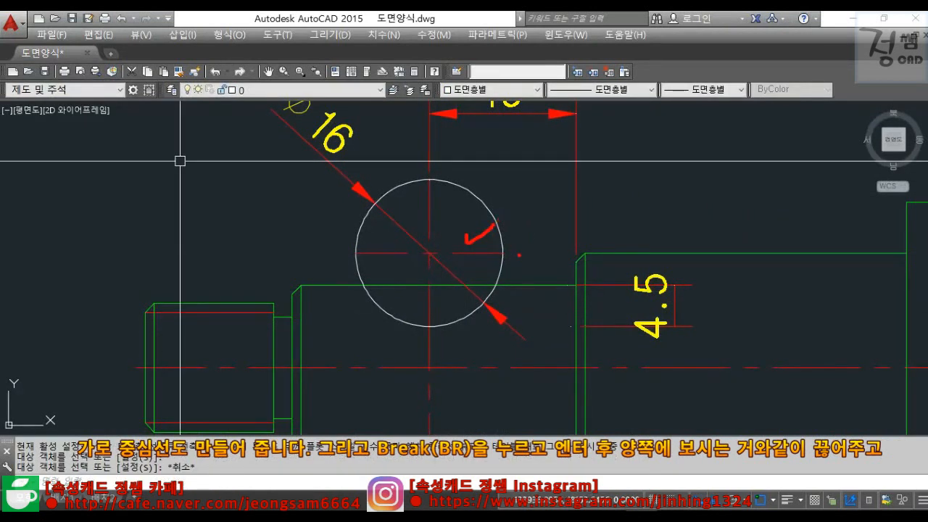
Break the circle on both sides between its horizontal centre line and the shaft's upper edge
{"action": "type", "text": "BR"}
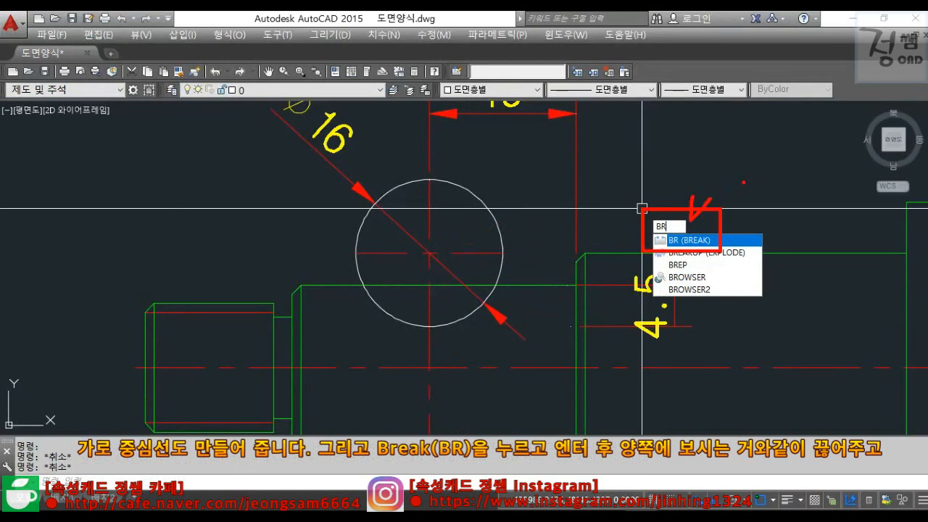
{"action": "key", "text": "Return"}
{"action": "left_click", "coordinate": [355, 271]}
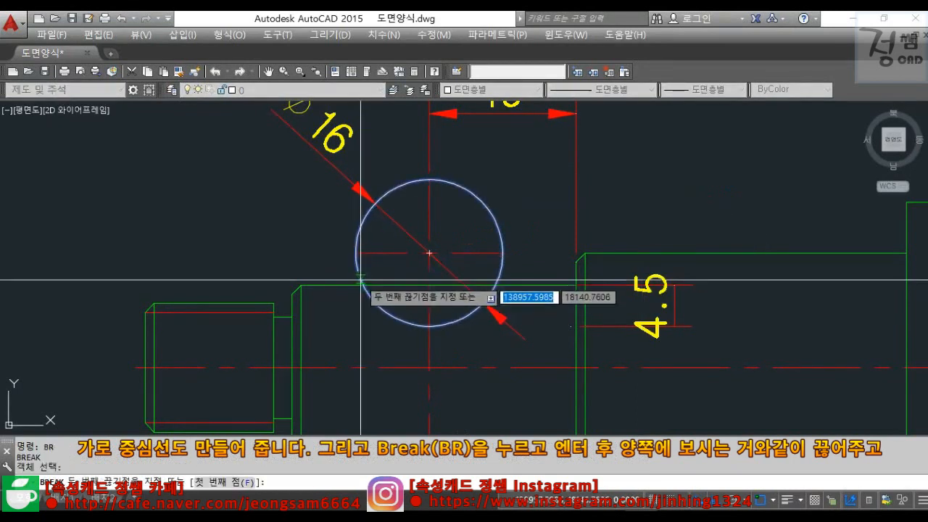
{"action": "key", "text": "Escape"}
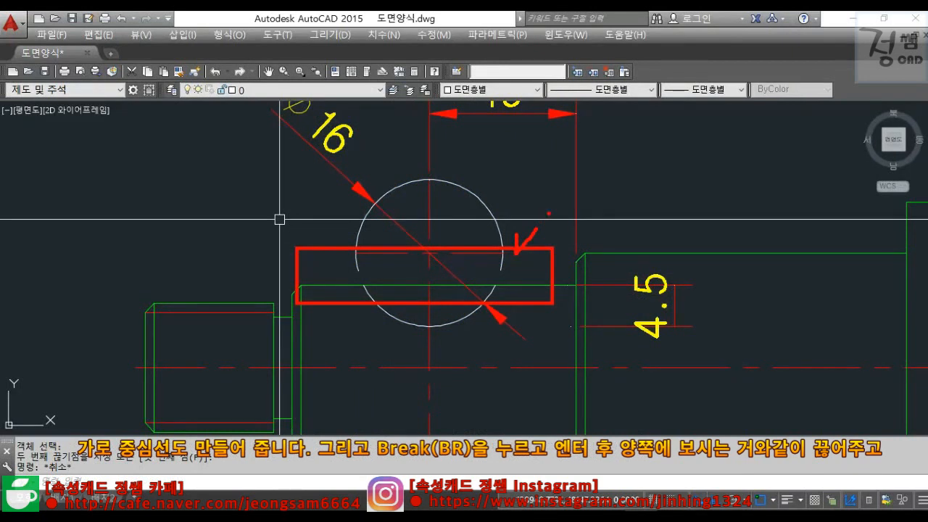
{"action": "key", "text": "Escape"}
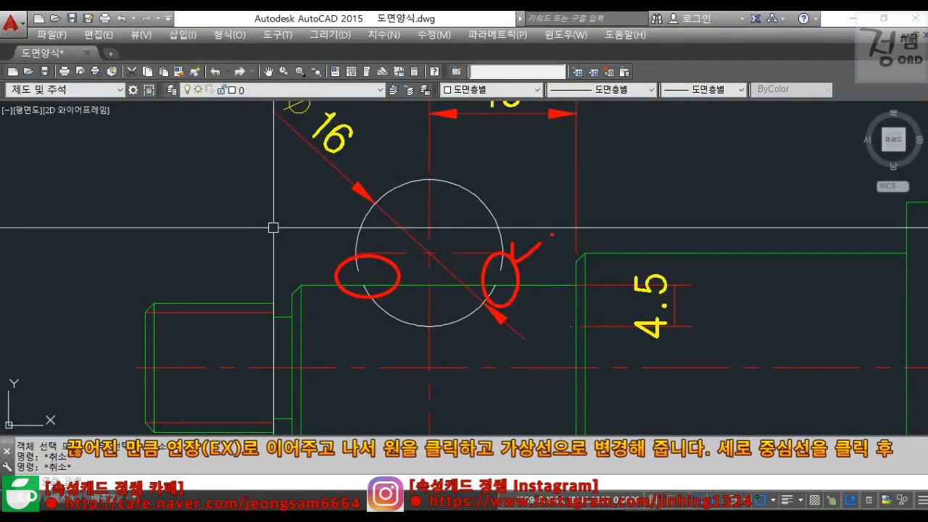
Extend the upper arc's broken ends to close both gaps in the circle, and change that arc to a phantom line
{"action": "type", "text": "EX"}
{"action": "key", "text": "Return"}
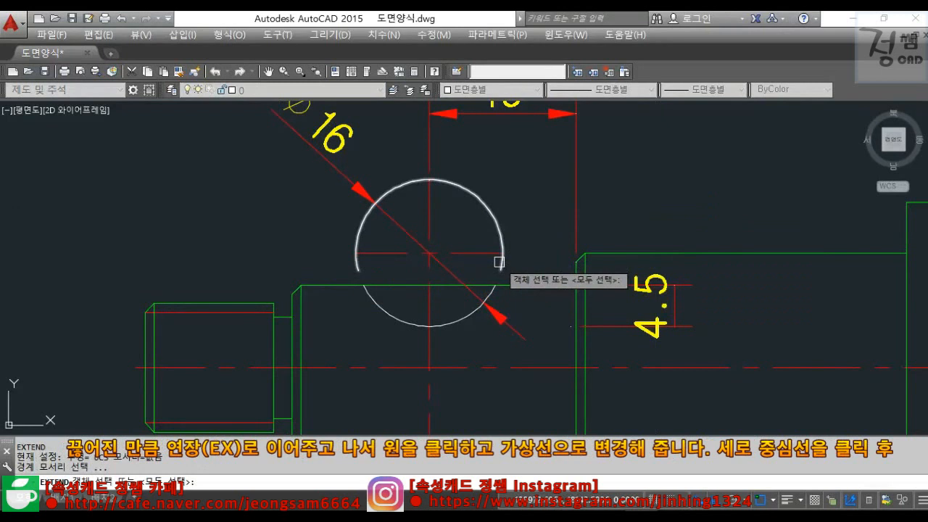
{"action": "key", "text": "Return"}
{"action": "left_click", "coordinate": [358, 268]}
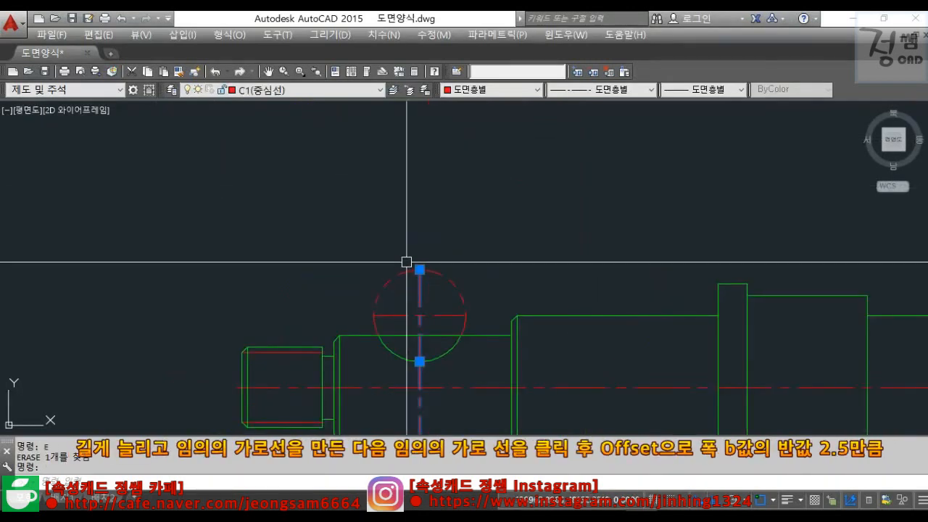
Stretch the circle's vertical centre line well above the shaft and draw a horizontal line across its upper part
{"action": "left_click", "coordinate": [419, 270]}
{"action": "left_click", "coordinate": [449, 126]}
{"action": "type", "text": "l"}
{"action": "key", "text": "Return"}
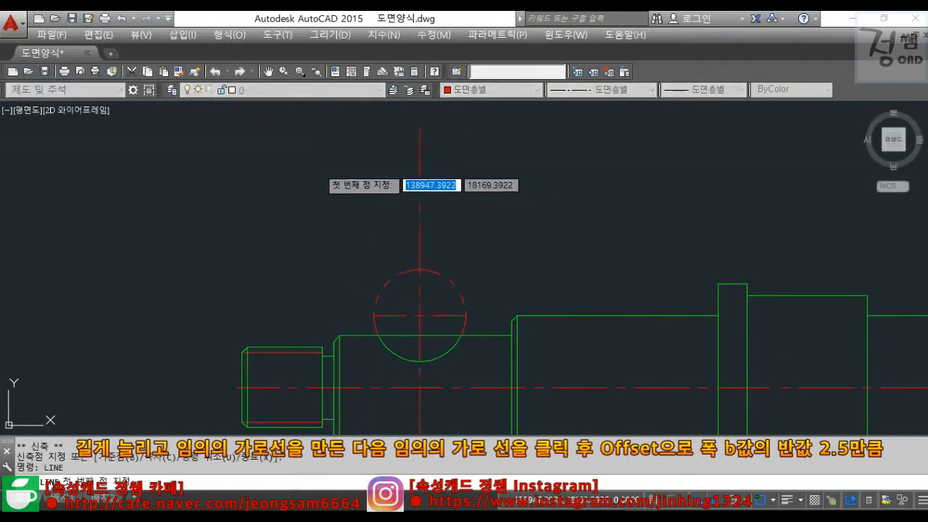
{"action": "left_click", "coordinate": [318, 167]}
{"action": "left_click", "coordinate": [523, 167]}
{"action": "key", "text": "Escape"}
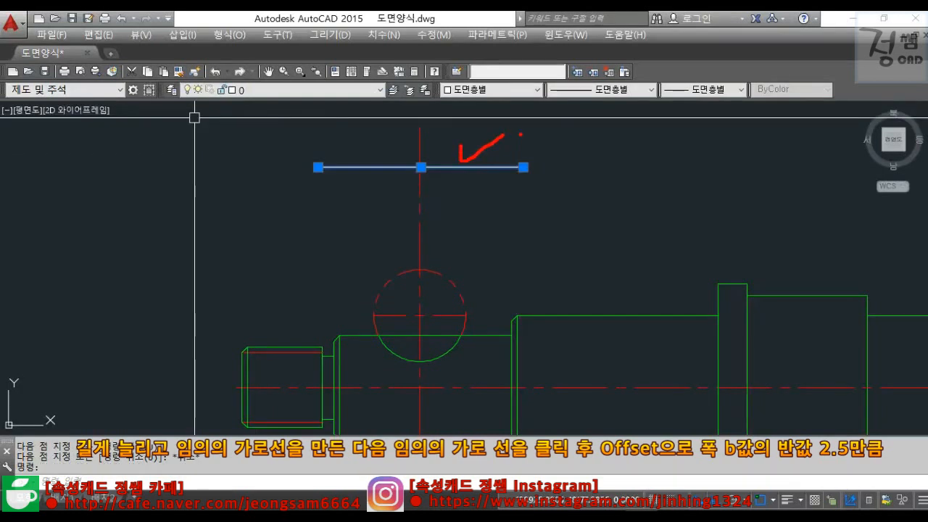
Offset the horizontal line downward by 2.5, and offset the resulting line downward by another 2.5
{"action": "type", "text": "o"}
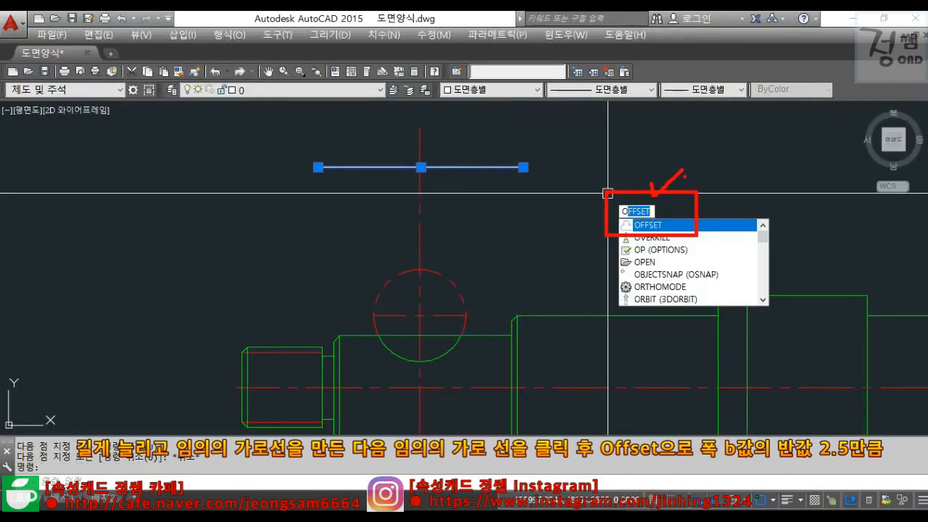
{"action": "key", "text": "Return"}
{"action": "type", "text": "2.5"}
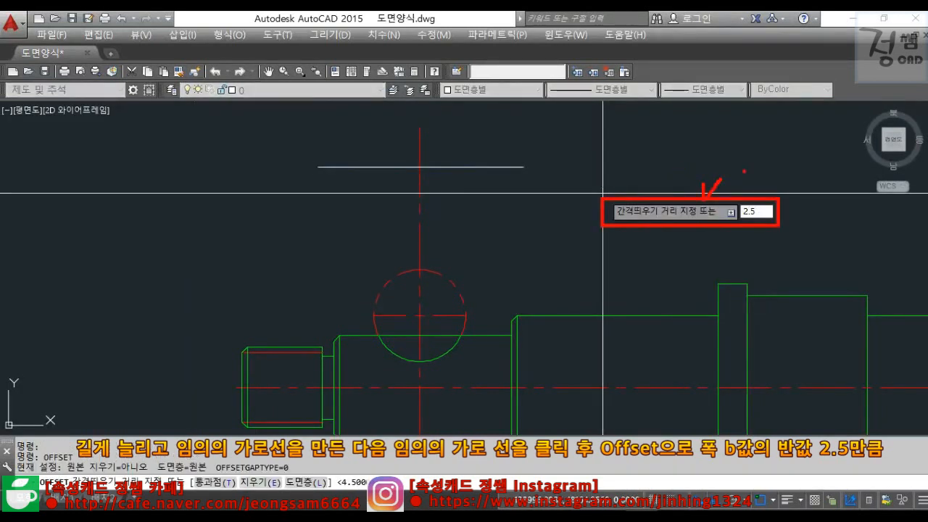
{"action": "key", "text": "Return"}
{"action": "left_click", "coordinate": [512, 166]}
{"action": "left_click", "coordinate": [544, 203]}
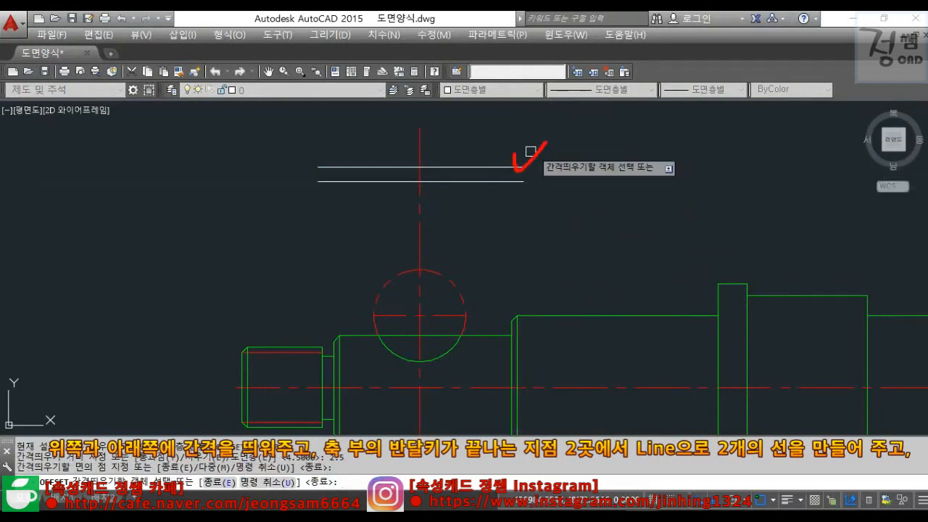
{"action": "left_click", "coordinate": [519, 181]}
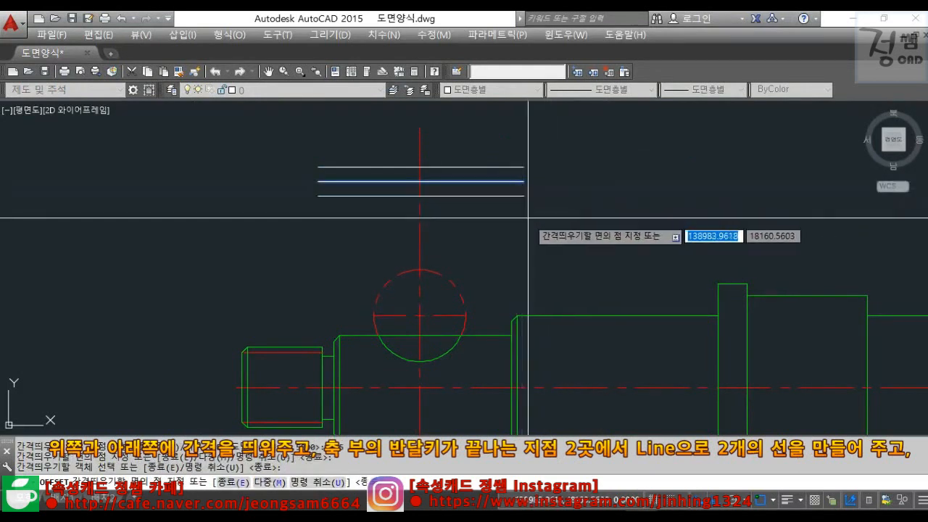
{"action": "left_click", "coordinate": [538, 208]}
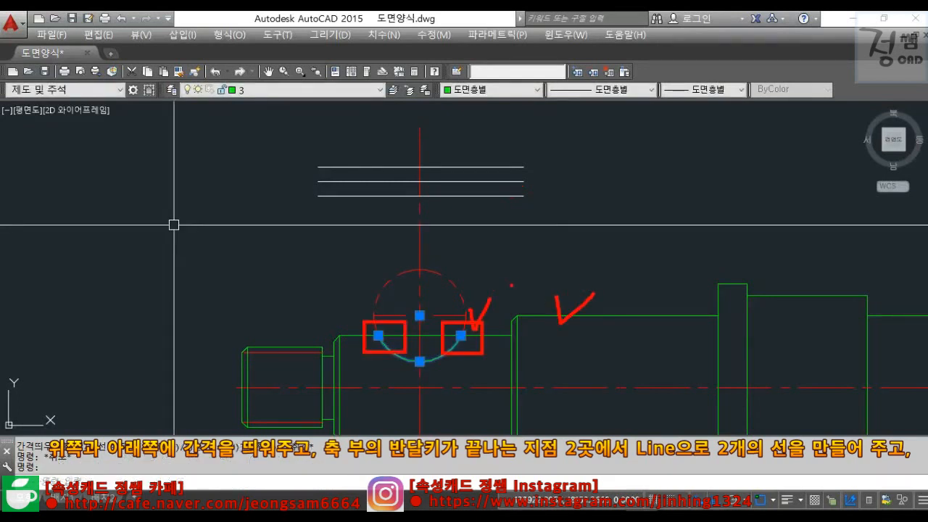
Draw vertical lines from both ends of the key seat arc up through the three horizontal lines
{"action": "type", "text": "l"}
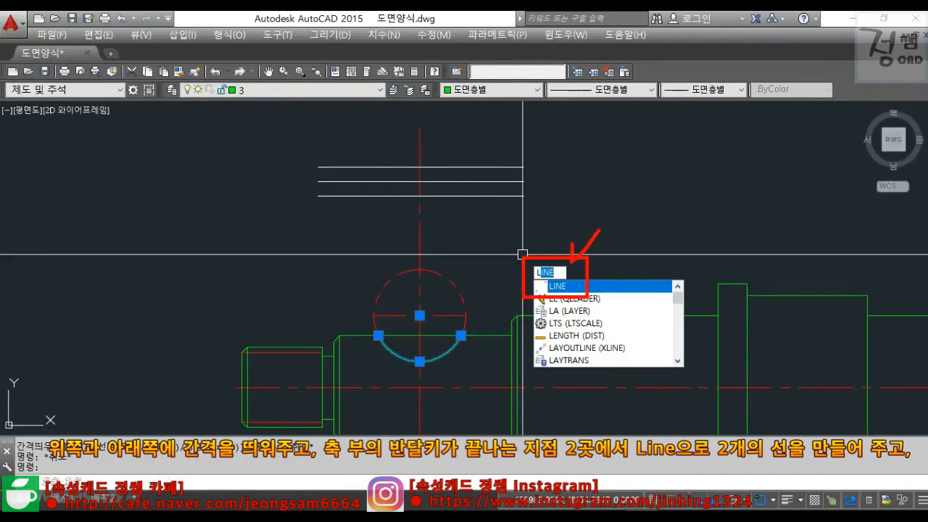
{"action": "key", "text": "Return"}
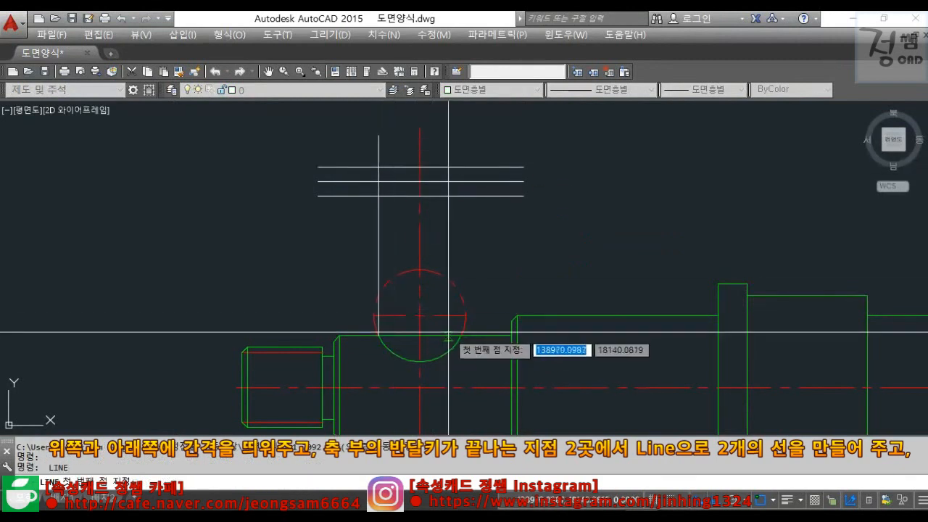
{"action": "left_click", "coordinate": [461, 336]}
{"action": "left_click", "coordinate": [461, 135]}
{"action": "key", "text": "Escape"}
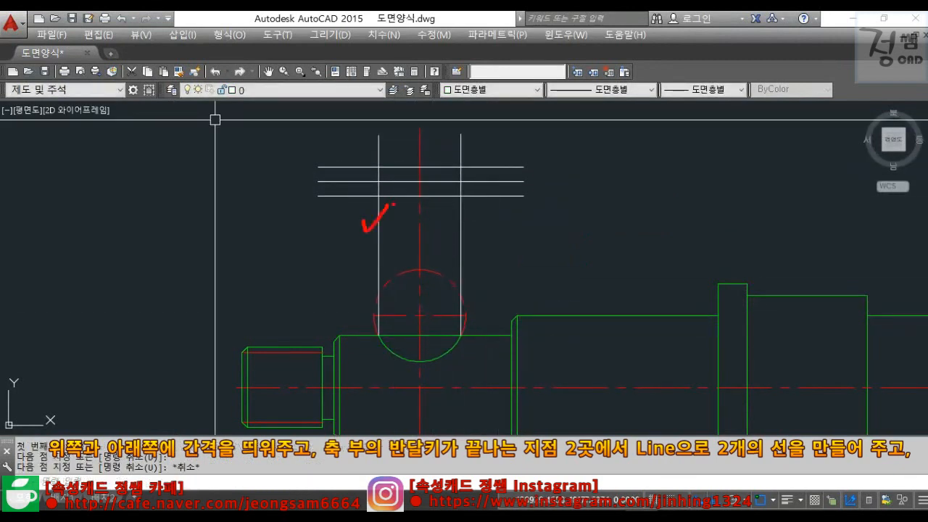
Trim the crossing horizontal and vertical lines to leave the key seat's rectangular top view with its middle line
{"action": "type", "text": "tr"}
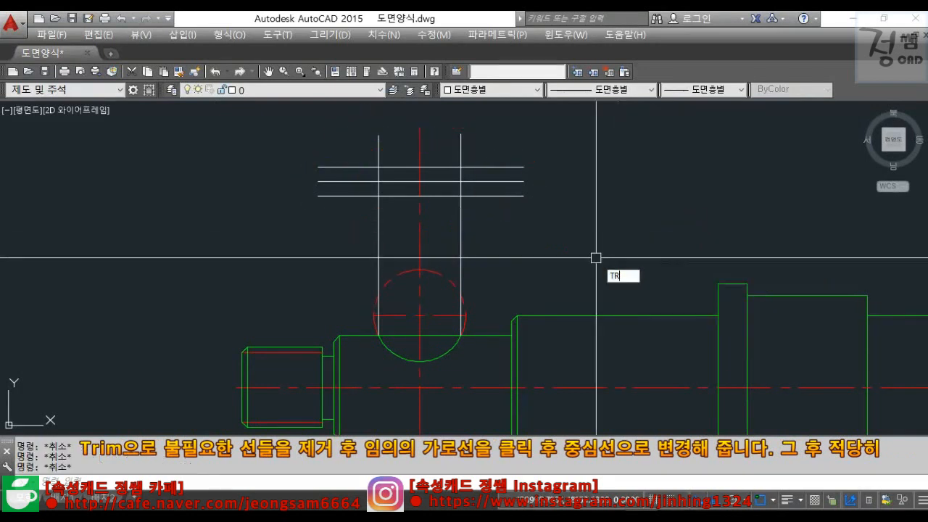
{"action": "key", "text": "Return"}
{"action": "key", "text": "Return"}
{"action": "left_click", "coordinate": [353, 227]}
{"action": "left_click", "coordinate": [339, 149]}
{"action": "left_click", "coordinate": [502, 157]}
{"action": "left_click", "coordinate": [344, 128]}
{"action": "left_click", "coordinate": [509, 205]}
{"action": "left_click", "coordinate": [481, 151]}
{"action": "left_click", "coordinate": [474, 224]}
{"action": "left_click", "coordinate": [443, 211]}
{"action": "left_click", "coordinate": [407, 225]}
{"action": "left_click", "coordinate": [357, 212]}
{"action": "key", "text": "Escape"}
Erase the leftover vertical lines between the rectangle and the key seat circle
{"action": "left_click", "coordinate": [368, 279]}
{"action": "left_click", "coordinate": [392, 351]}
{"action": "type", "text": "e"}
{"action": "key", "text": "Return"}
{"action": "left_click", "coordinate": [456, 307]}
{"action": "type", "text": "e"}
{"action": "key", "text": "Return"}
Change the rectangle's middle line to a centre line and its outline to the green outline layer
{"action": "left_click_drag", "start_coordinate": [458, 220], "coordinate": [503, 205]}
{"action": "left_click", "coordinate": [440, 181]}
{"action": "mouse_move", "coordinate": [436, 163]}
{"action": "left_mouse_down"}
{"action": "mouse_move", "coordinate": [438, 175]}
{"action": "mouse_move", "coordinate": [451, 161]}
{"action": "left_mouse_up"}
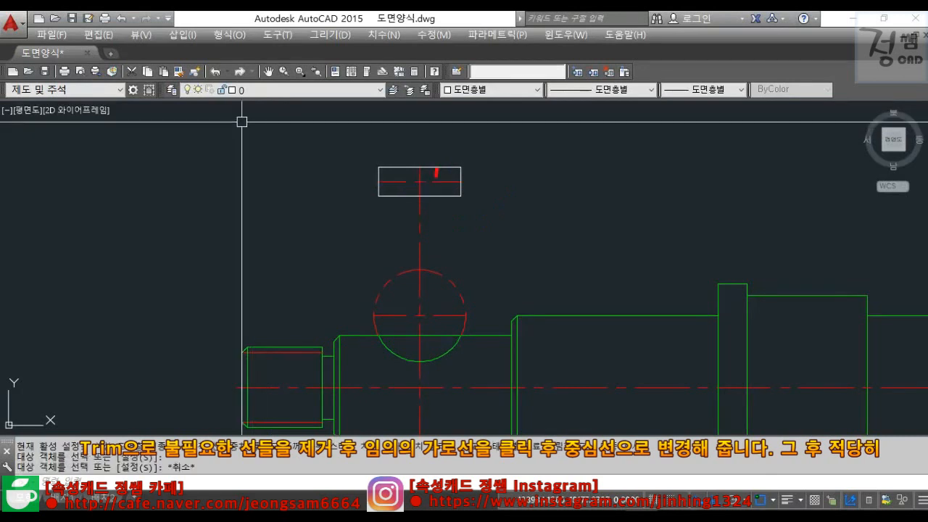
{"action": "left_click_drag", "start_coordinate": [435, 172], "coordinate": [450, 165]}
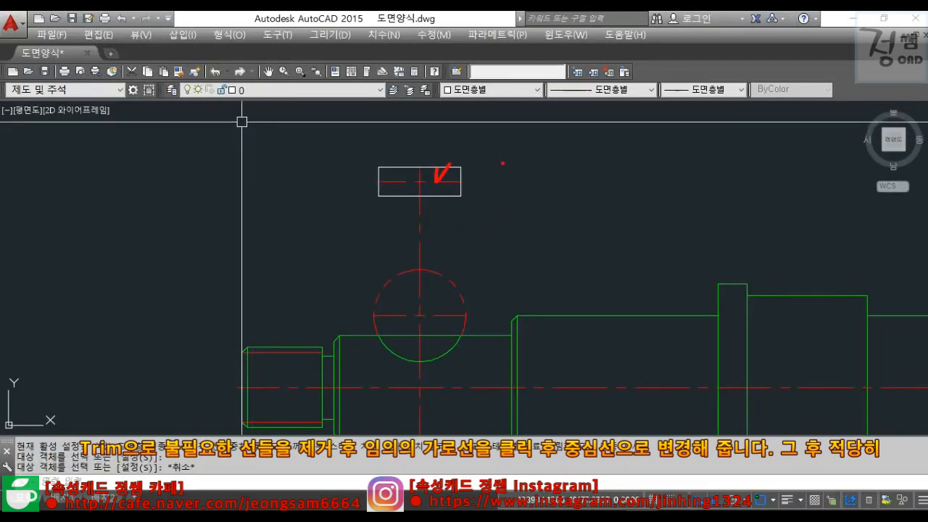
{"action": "mouse_move", "coordinate": [314, 290]}
{"action": "left_mouse_down"}
{"action": "mouse_move", "coordinate": [317, 304]}
{"action": "mouse_move", "coordinate": [338, 282]}
{"action": "left_mouse_up"}
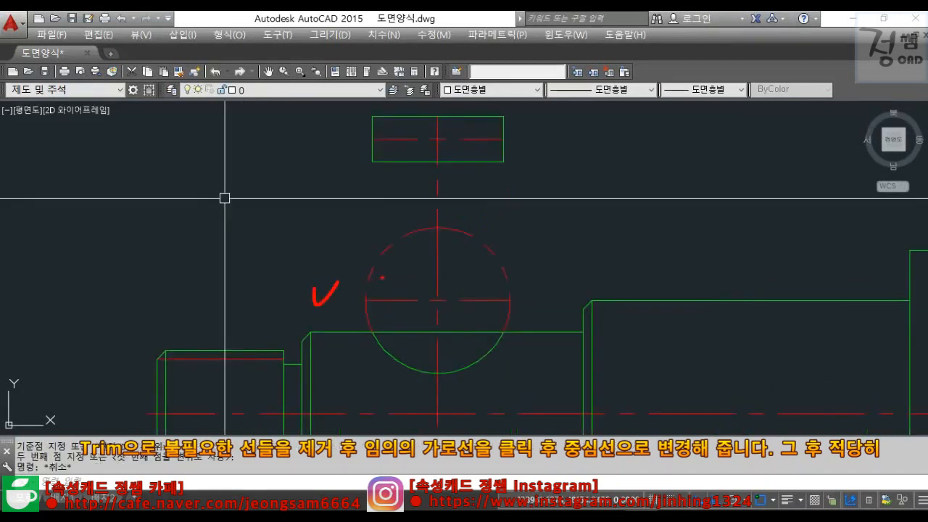
Draw a spline break line around the key seat arc, starting and ending on the shaft's upper edge, and change it to a thin line
{"action": "type", "text": "SPL"}
{"action": "left_click_drag", "start_coordinate": [705, 208], "coordinate": [729, 193]}
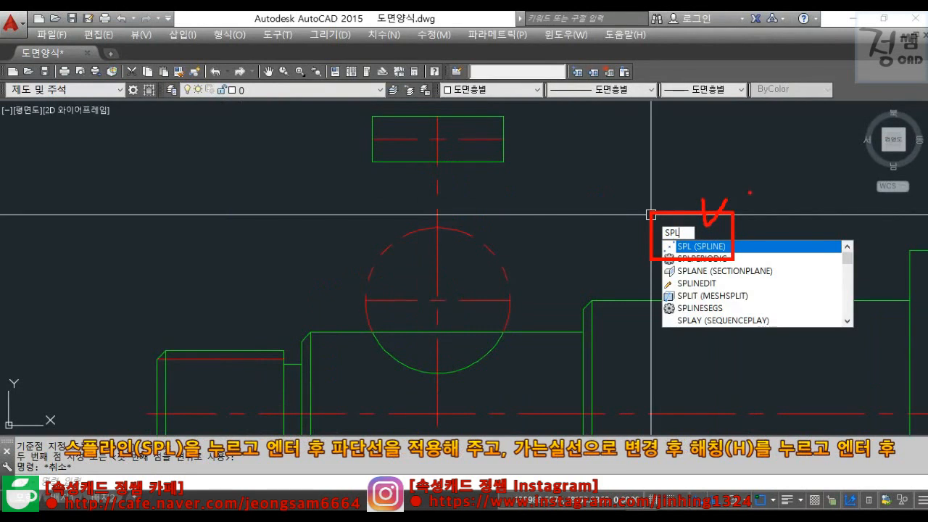
{"action": "key", "text": "Return"}
{"action": "left_click", "coordinate": [322, 334]}
{"action": "key", "text": "F8"}
{"action": "left_click", "coordinate": [350, 388]}
{"action": "left_click", "coordinate": [434, 391]}
{"action": "left_click", "coordinate": [504, 391]}
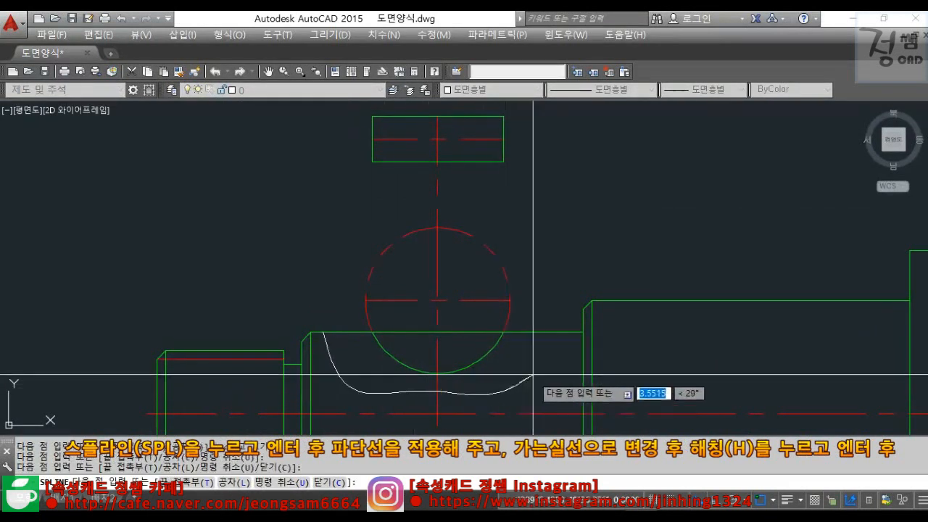
{"action": "left_click", "coordinate": [561, 332]}
{"action": "key", "text": "Return"}
{"action": "key", "text": "Return"}
{"action": "key", "text": "Escape"}
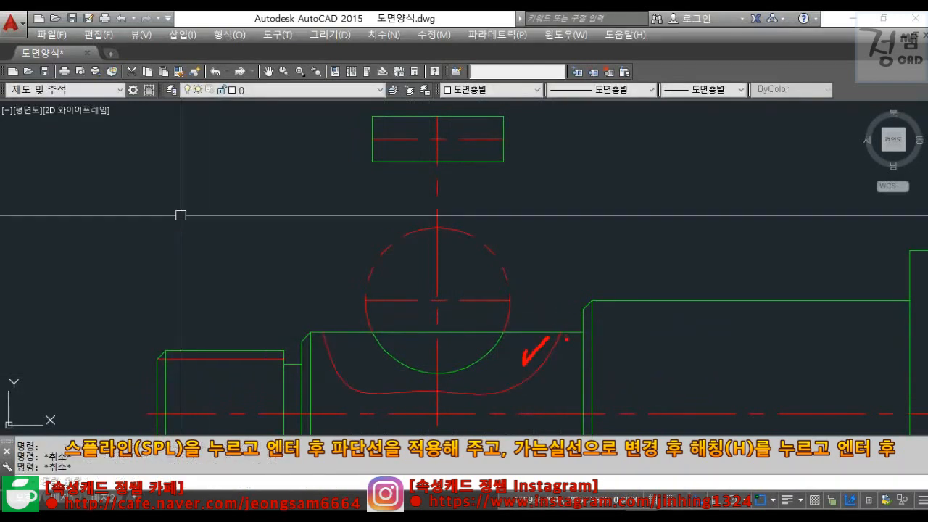
Hatch the area between the key seat arc and the break line with 45° lines
{"action": "type", "text": "H"}
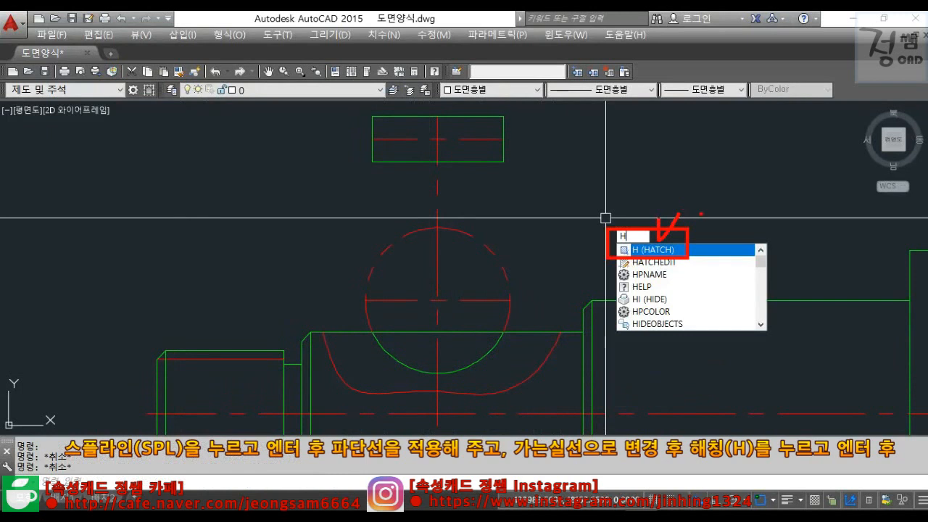
{"action": "key", "text": "Return"}
{"action": "left_click", "coordinate": [453, 140]}
{"action": "key", "text": "l"}
{"action": "left_click", "coordinate": [477, 118]}
{"action": "double_click", "coordinate": [338, 244]}
{"action": "type", "text": "45"}
{"action": "left_click", "coordinate": [537, 105]}
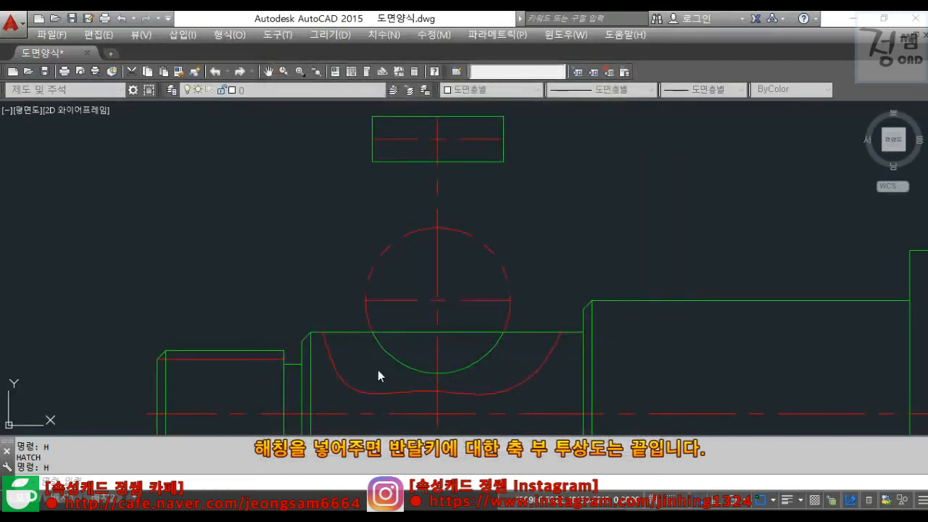
{"action": "left_click", "coordinate": [511, 378]}
{"action": "key", "text": "Return"}
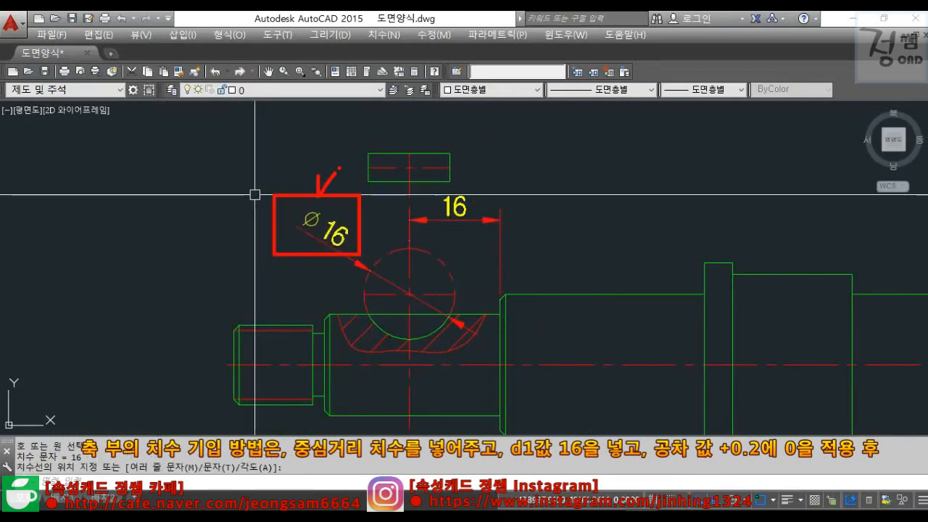
Add a stacked tolerance of +0.2 over 0 to the Ø16 dimension and set the tolerance's text height to 2.5
{"action": "left_click", "coordinate": [337, 231]}
{"action": "type", "text": "ed"}
{"action": "key", "text": "space"}
{"action": "type", "text": "+0"}
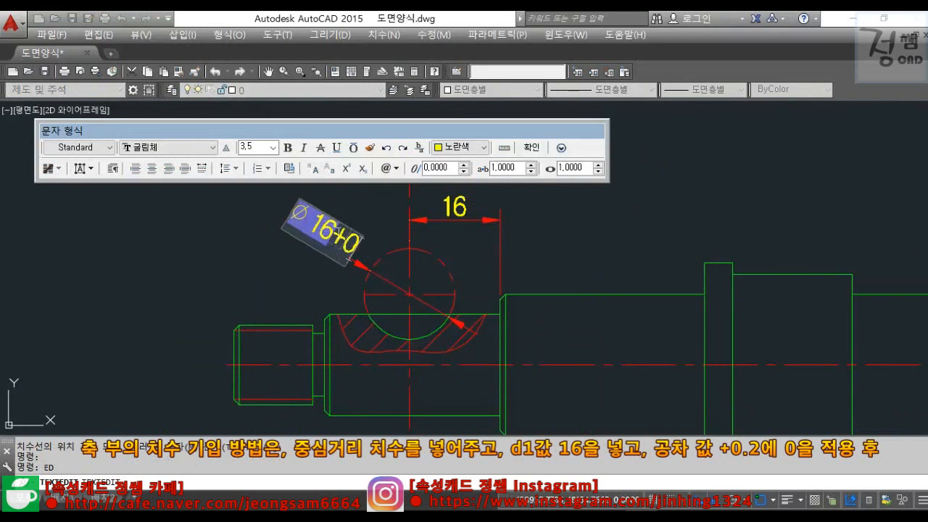
{"action": "type", "text": ".2^+0"}
{"action": "left_click_drag", "start_coordinate": [338, 234], "coordinate": [303, 218]}
{"action": "left_click", "coordinate": [419, 147]}
{"action": "left_click_drag", "start_coordinate": [362, 240], "coordinate": [331, 226]}
{"action": "type", "text": "2.5"}
{"action": "key", "text": "Return"}
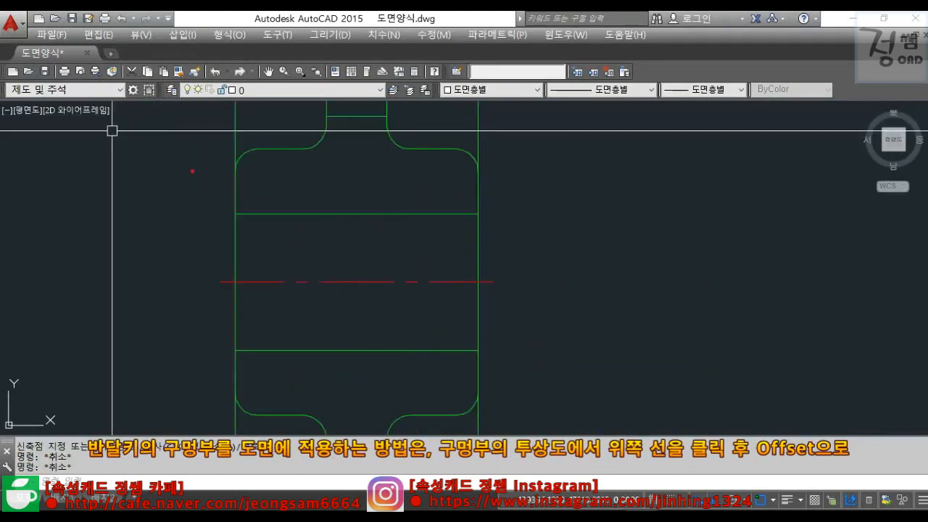
Offset the hub bore's upper edge line upward by 2.3
{"action": "left_click_drag", "start_coordinate": [193, 172], "coordinate": [239, 164]}
{"action": "left_click_drag", "start_coordinate": [259, 201], "coordinate": [284, 194]}
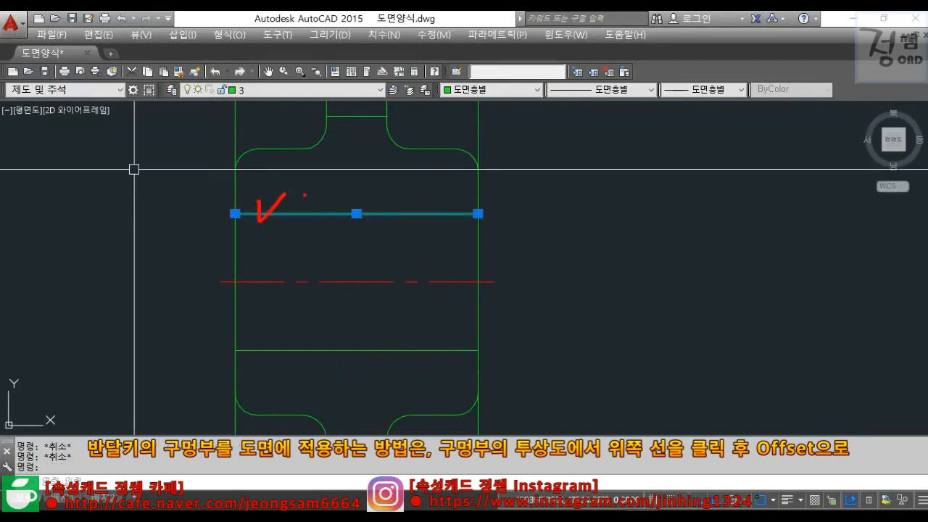
{"action": "type", "text": "o"}
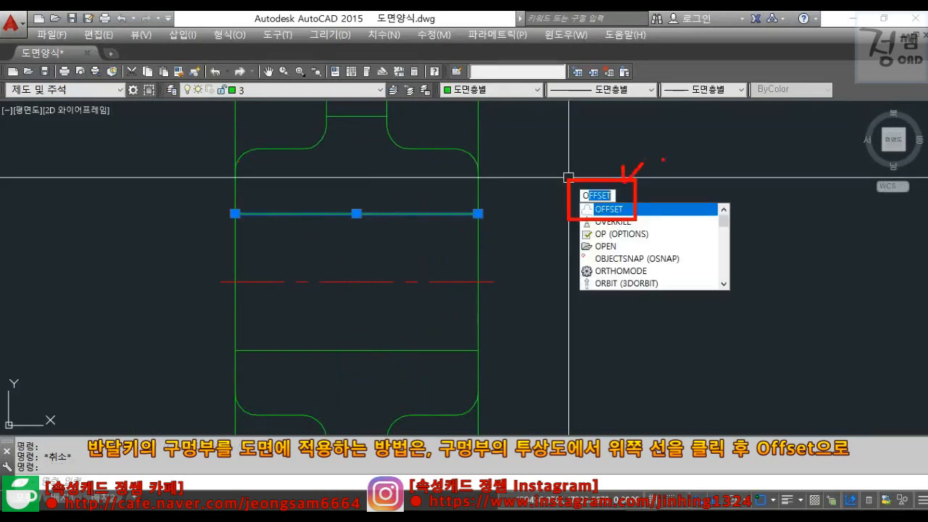
{"action": "key", "text": "Return"}
{"action": "type", "text": "2.3"}
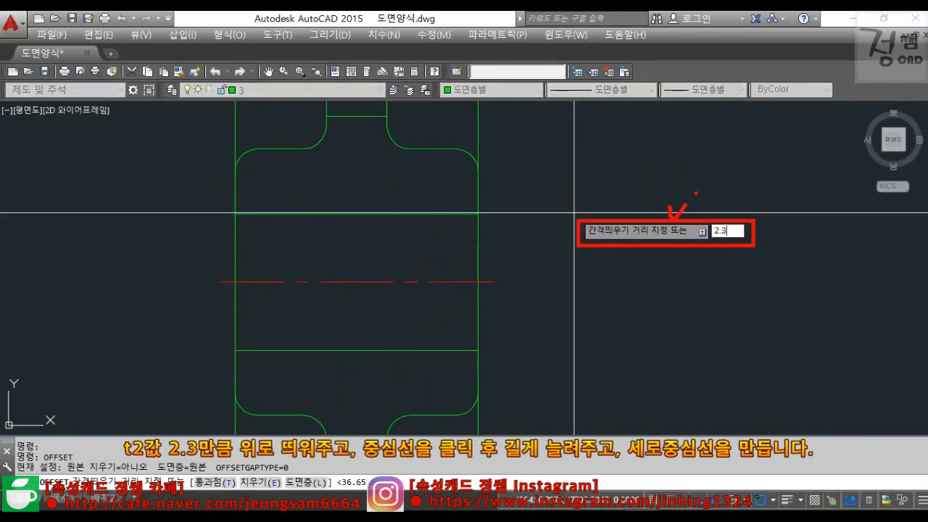
{"action": "key", "text": "Return"}
{"action": "left_click", "coordinate": [471, 213]}
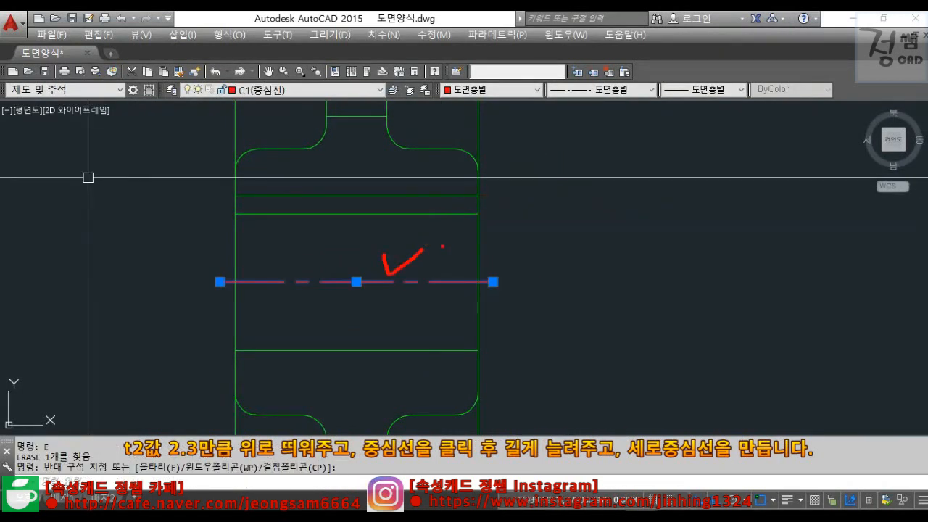
Stretch the bore's horizontal centre line well beyond the hub's right face
{"action": "left_click", "coordinate": [493, 282]}
{"action": "left_click", "coordinate": [875, 334]}
{"action": "scroll", "coordinate": [130, 302], "scroll_direction": "down", "scroll_amount": 2}
{"action": "left_click_drag", "start_coordinate": [512, 266], "coordinate": [554, 239]}
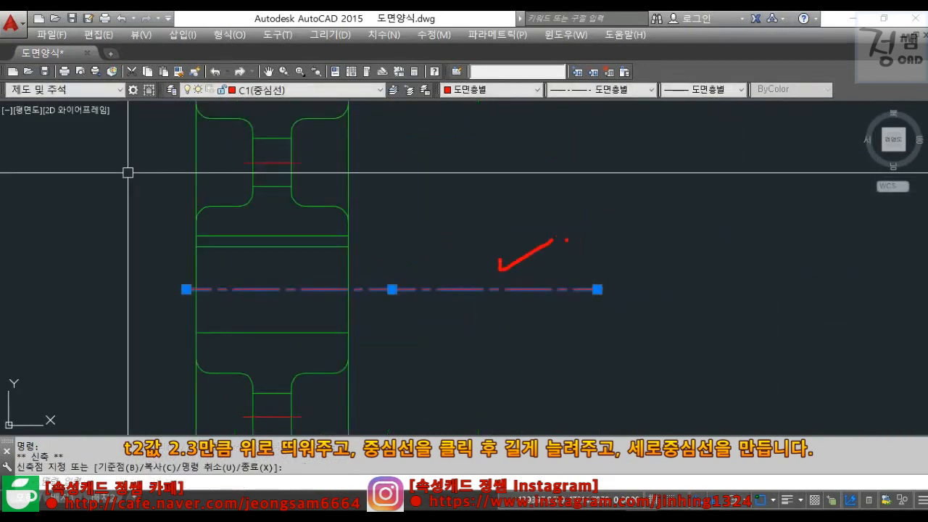
Draw a vertical line about 55 mm long across the extended centre line and match its properties to that centre line
{"action": "key", "text": "Escape"}
{"action": "type", "text": "L"}
{"action": "key", "text": "space"}
{"action": "left_click", "coordinate": [510, 160]}
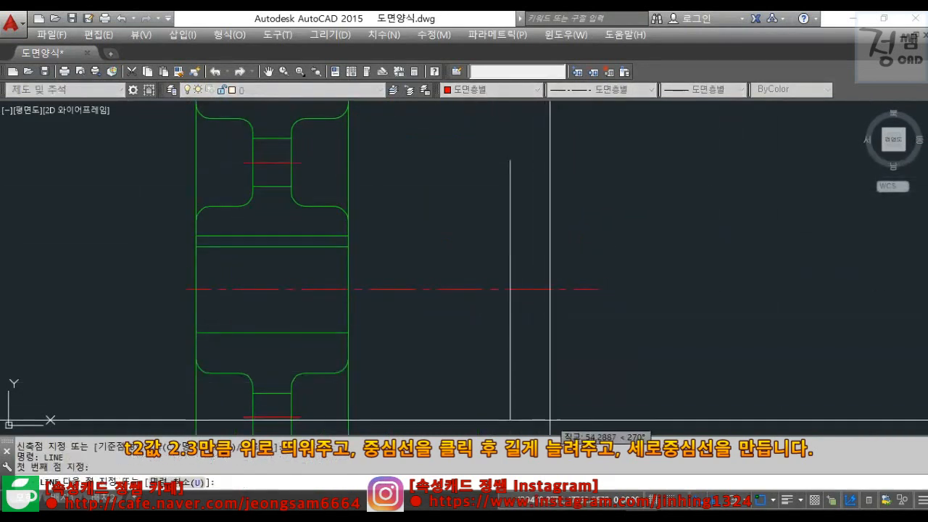
{"action": "left_click", "coordinate": [550, 426]}
{"action": "key", "text": "Escape"}
{"action": "type", "text": "MA"}
{"action": "key", "text": "Return"}
{"action": "left_click", "coordinate": [545, 289]}
{"action": "left_click", "coordinate": [511, 276]}
{"action": "key", "text": "Escape"}
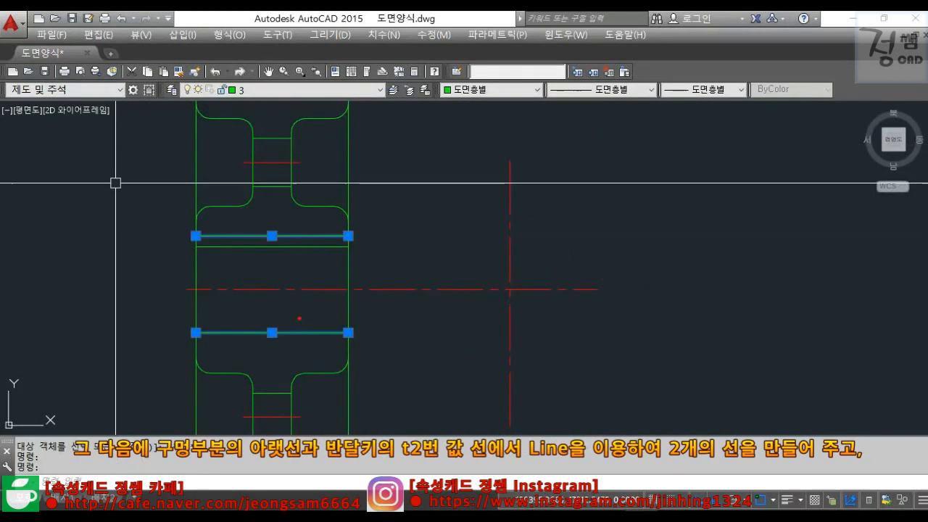
Draw horizontal projection lines from the keyway's top edge and the bore's lower edge past the vertical centre line, the lower one about 70 mm long
{"action": "mouse_move", "coordinate": [303, 216]}
{"action": "left_mouse_down"}
{"action": "mouse_move", "coordinate": [305, 230]}
{"action": "mouse_move", "coordinate": [328, 208]}
{"action": "left_mouse_up"}
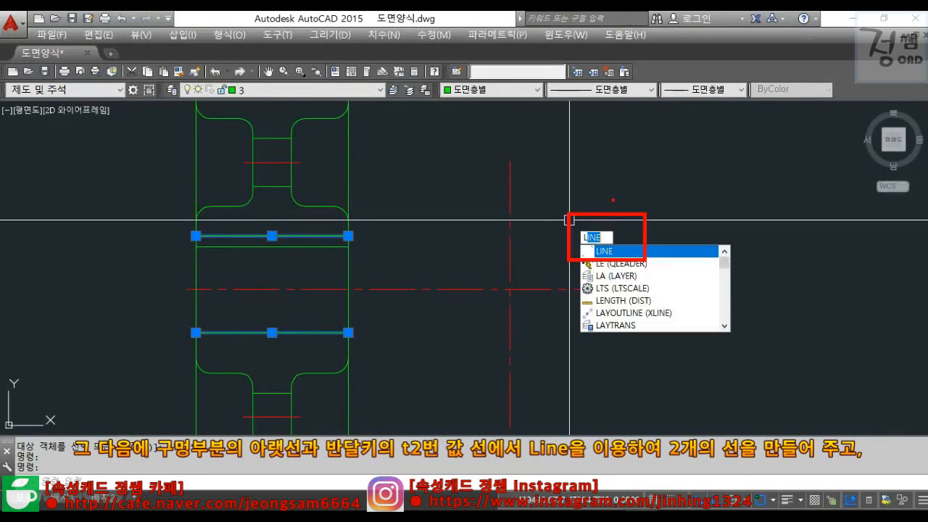
{"action": "left_click_drag", "start_coordinate": [613, 200], "coordinate": [646, 183]}
{"action": "key", "text": "Return"}
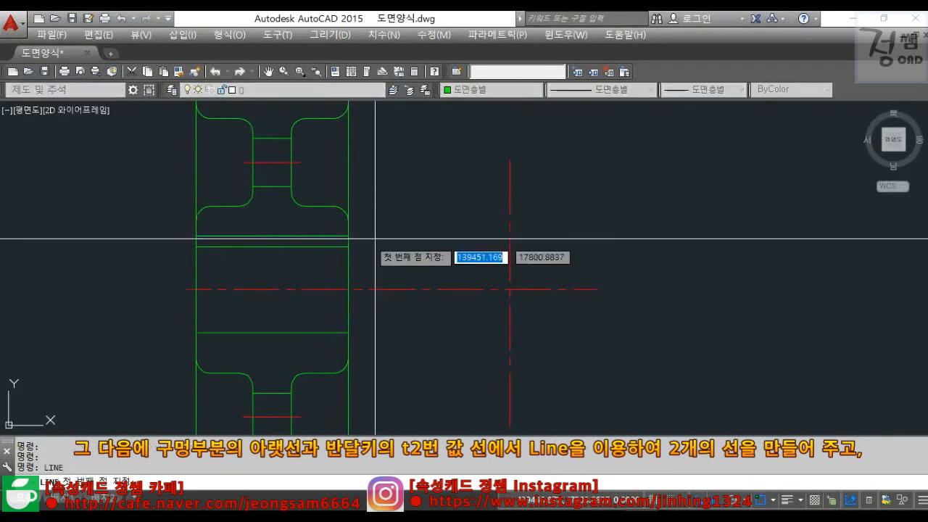
{"action": "left_click", "coordinate": [348, 333]}
{"action": "left_click", "coordinate": [679, 333]}
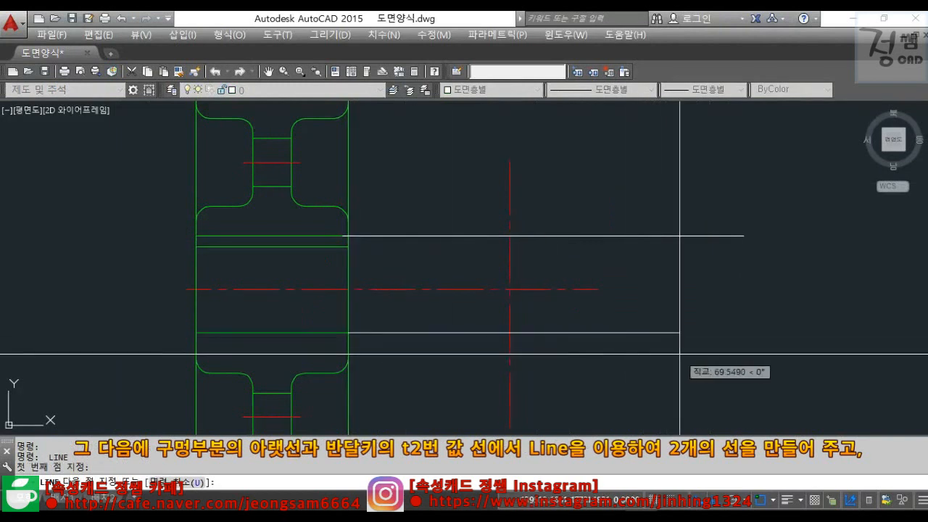
{"action": "key", "text": "Escape"}
{"action": "left_click_drag", "start_coordinate": [688, 226], "coordinate": [709, 233]}
{"action": "mouse_move", "coordinate": [667, 308]}
{"action": "left_mouse_down"}
{"action": "mouse_move", "coordinate": [674, 327]}
{"action": "mouse_move", "coordinate": [711, 301]}
{"action": "left_mouse_up"}
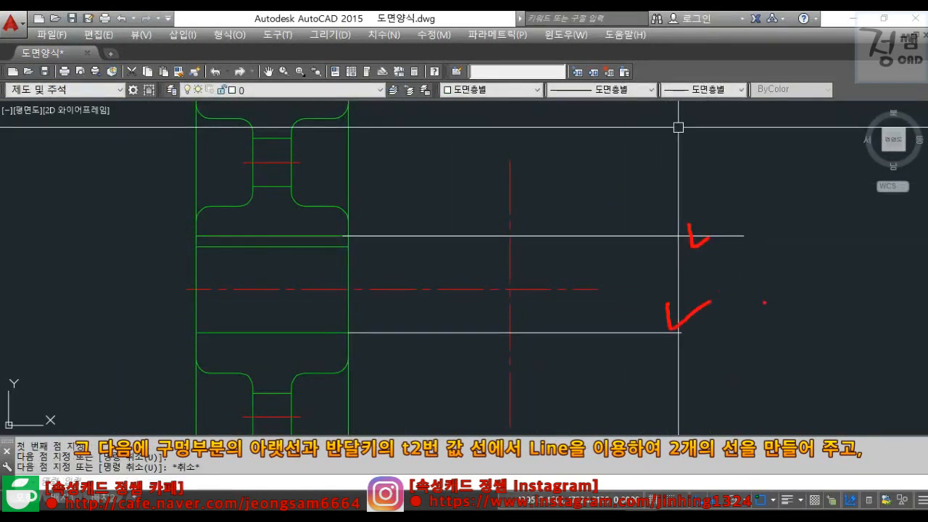
Draw a circle centred on the centre lines' intersection, with its radius reaching the lower projection line
{"action": "left_click_drag", "start_coordinate": [522, 262], "coordinate": [559, 252]}
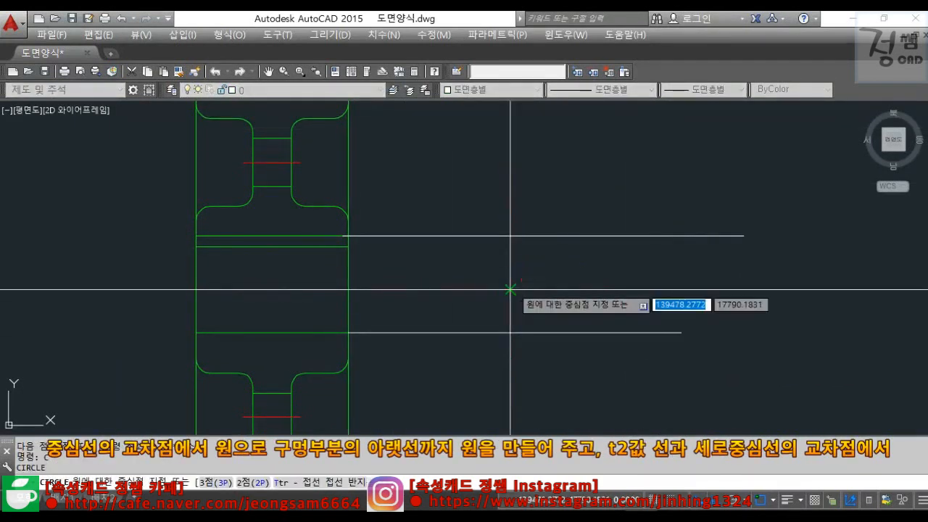
{"action": "left_click", "coordinate": [510, 289]}
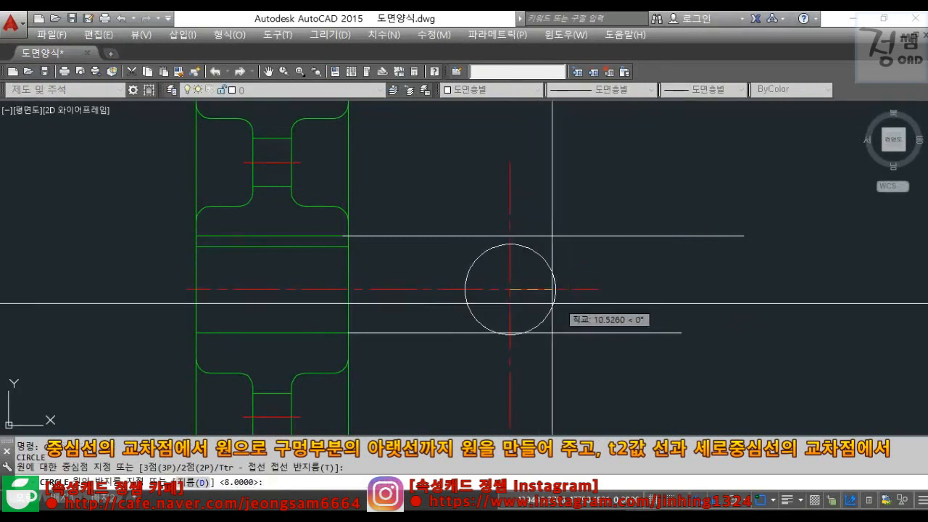
{"action": "left_click", "coordinate": [510, 333]}
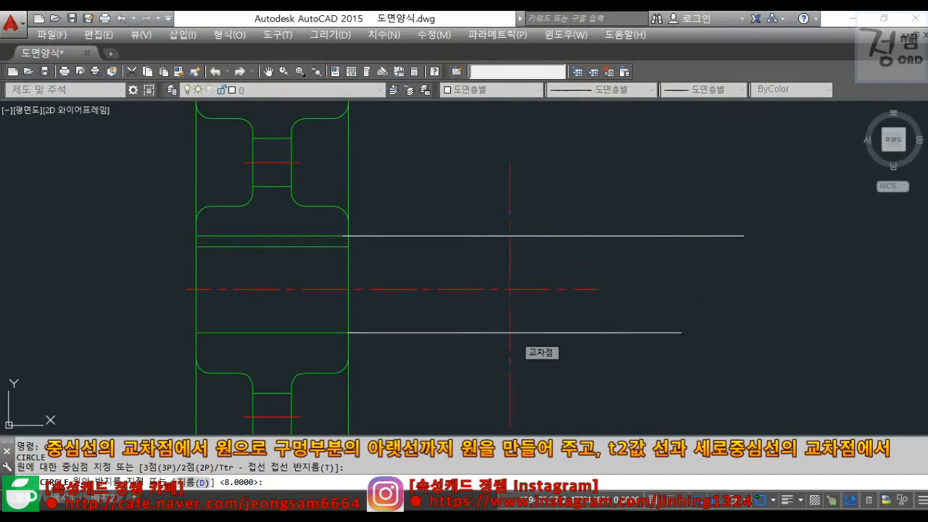
Draw a circle of diameter 5 at the intersection of the upper projection line and the vertical centre line
{"action": "type", "text": "c"}
{"action": "key", "text": "Return"}
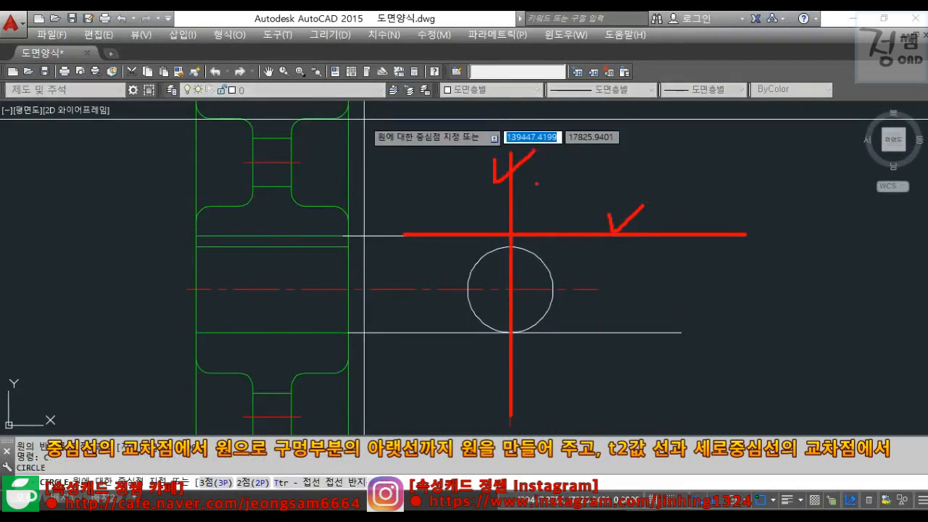
{"action": "left_click", "coordinate": [510, 236]}
{"action": "type", "text": "d"}
{"action": "key", "text": "Return"}
{"action": "type", "text": "5"}
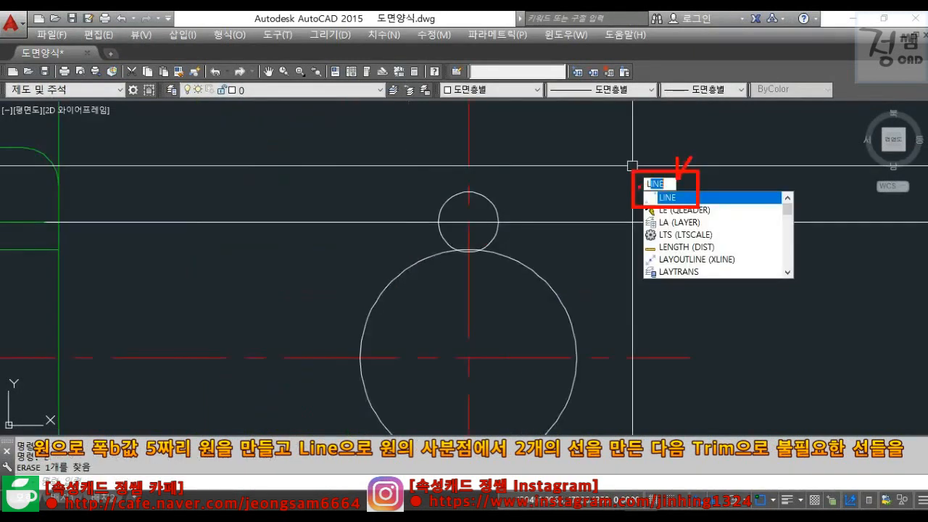
Draw vertical lines from both side quadrants of the small circle down into the bore circle
{"action": "key", "text": "Return"}
{"action": "left_click", "coordinate": [498, 222]}
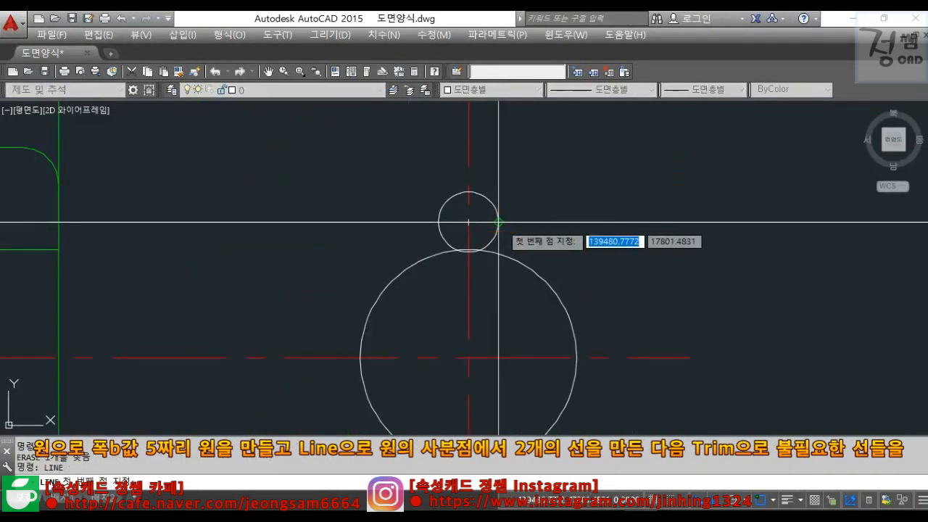
{"action": "left_click", "coordinate": [498, 312]}
{"action": "key", "text": "Escape"}
{"action": "key", "text": "Return"}
{"action": "left_click", "coordinate": [438, 222]}
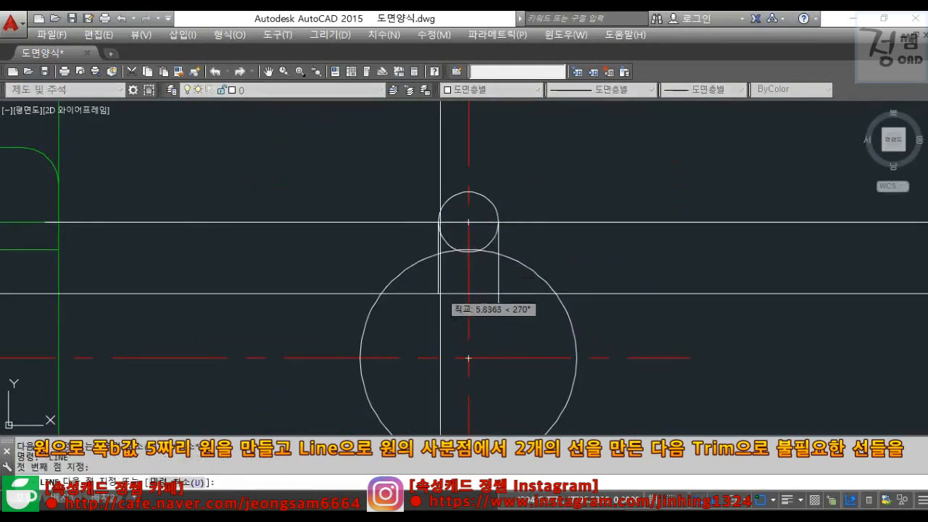
{"action": "left_click", "coordinate": [437, 299]}
{"action": "key", "text": "Escape"}
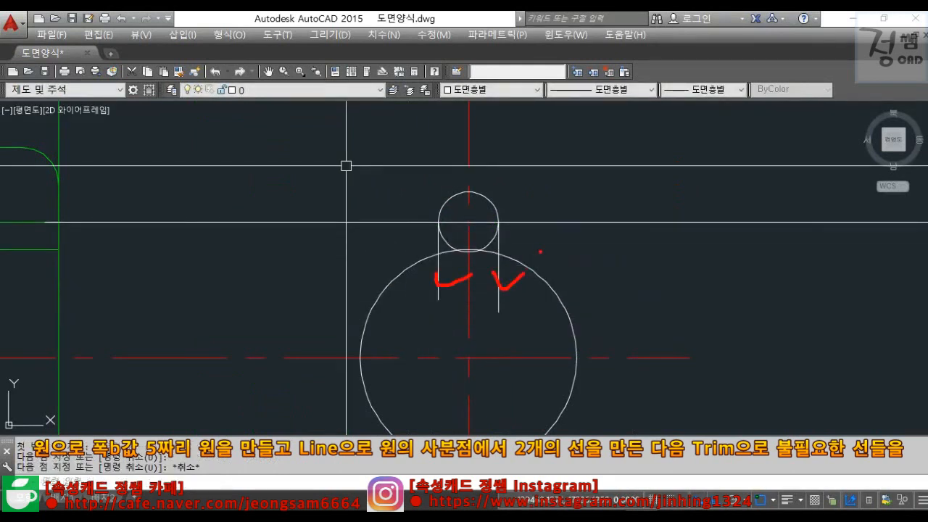
Trim the projection line outside the small circle, the side lines inside the bore circle, and the bore arc across the keyway
{"action": "type", "text": "TR"}
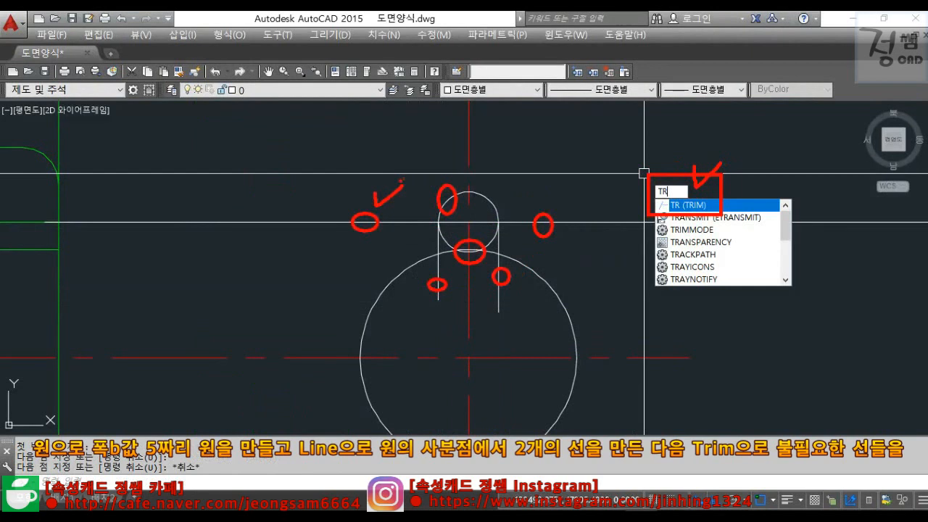
{"action": "key", "text": "Return"}
{"action": "key", "text": "Return"}
{"action": "left_click", "coordinate": [406, 222]}
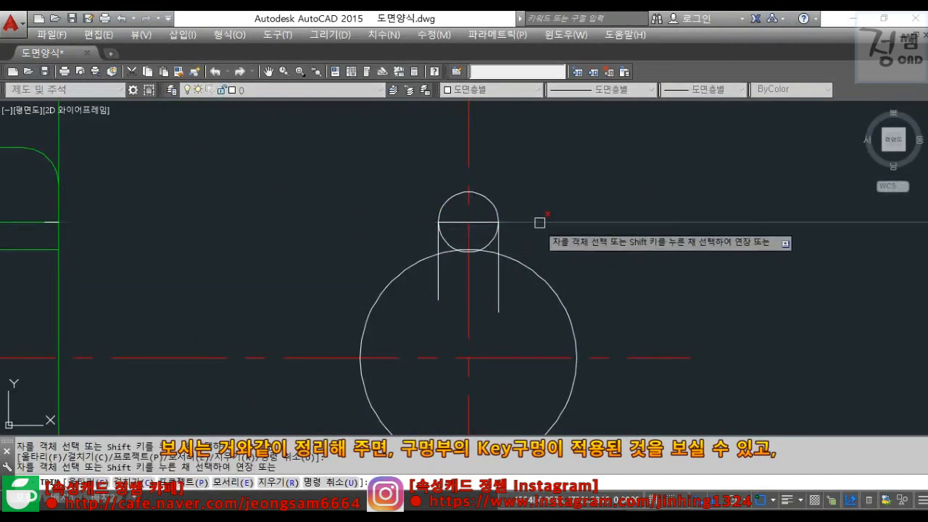
{"action": "left_click", "coordinate": [541, 222]}
{"action": "left_click", "coordinate": [498, 274]}
{"action": "left_click", "coordinate": [441, 278]}
{"action": "scroll", "coordinate": [465, 256], "scroll_direction": "up", "scroll_amount": 4}
{"action": "left_click", "coordinate": [449, 263]}
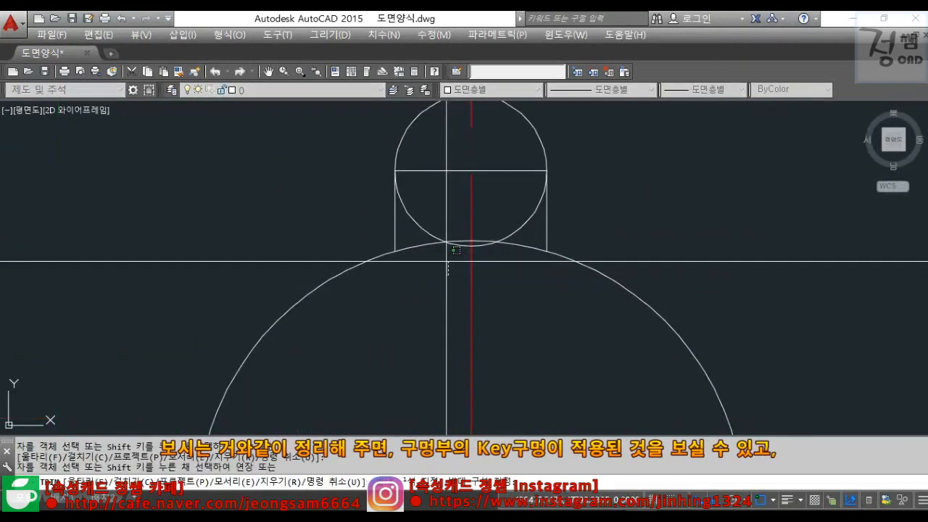
{"action": "left_click", "coordinate": [435, 218]}
{"action": "left_click", "coordinate": [517, 267]}
{"action": "left_click", "coordinate": [507, 224]}
Erase the small circle's remaining arcs and match the keyway and bore outline to the green outline layer
{"action": "key", "text": "Return"}
{"action": "left_click", "coordinate": [496, 255]}
{"action": "left_click", "coordinate": [480, 229]}
{"action": "type", "text": "E"}
{"action": "key", "text": "Return"}
{"action": "left_click", "coordinate": [427, 138]}
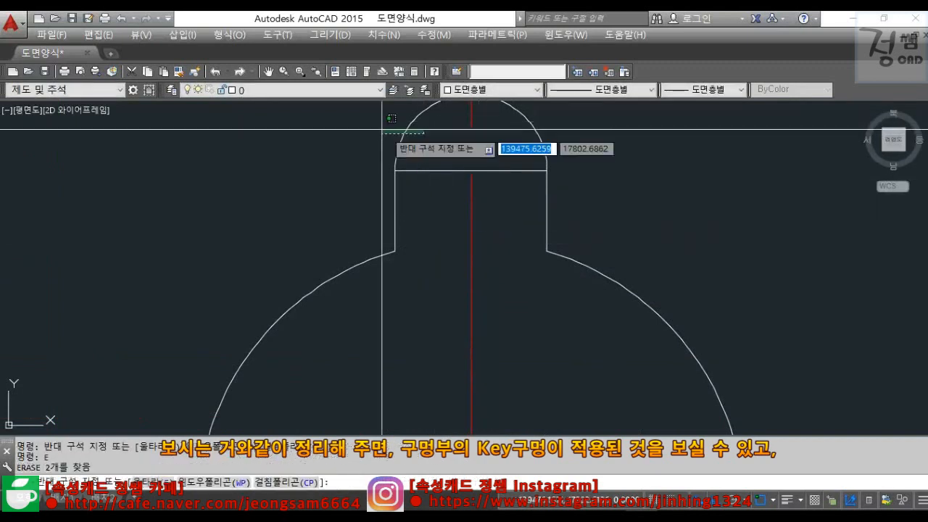
{"action": "scroll", "coordinate": [368, 224], "scroll_direction": "down", "scroll_amount": 4}
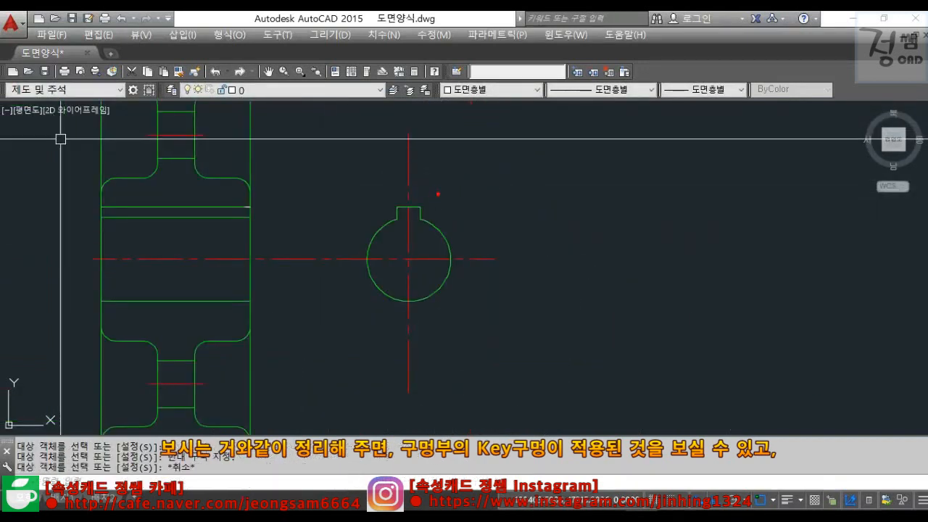
{"action": "left_click_drag", "start_coordinate": [438, 194], "coordinate": [468, 189]}
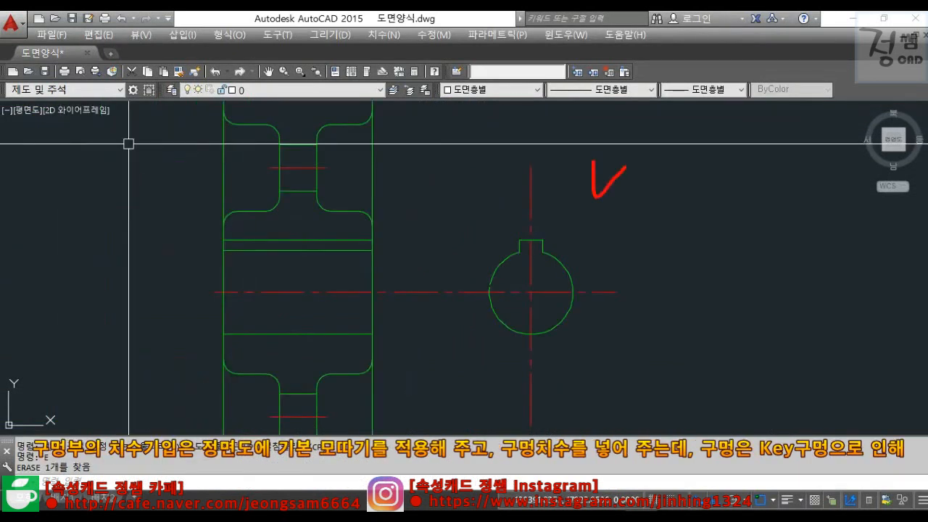
Offset the hub's right face inward and draw a chamfer line at the bore's upper right corner, using a temporary construction circle
{"action": "mouse_move", "coordinate": [337, 194]}
{"action": "left_mouse_down"}
{"action": "mouse_move", "coordinate": [339, 230]}
{"action": "mouse_move", "coordinate": [368, 197]}
{"action": "left_mouse_up"}
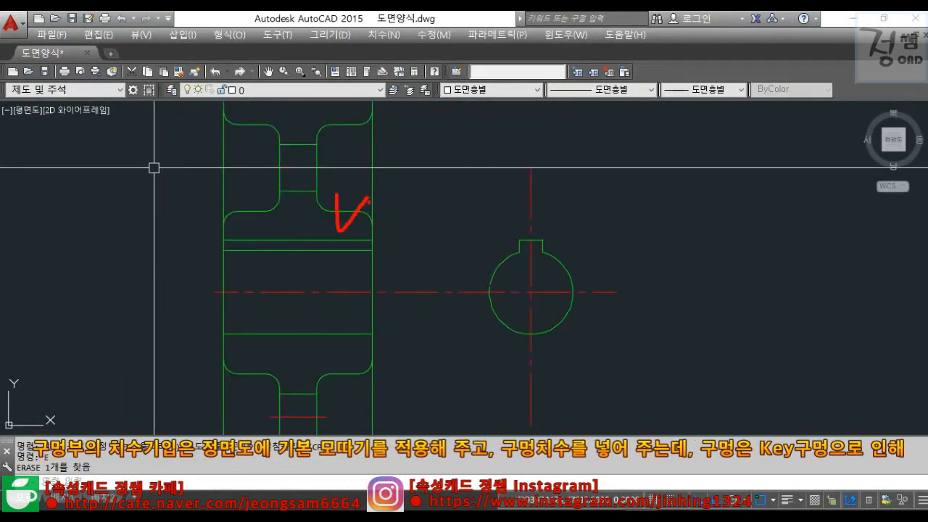
{"action": "key", "text": "Escape"}
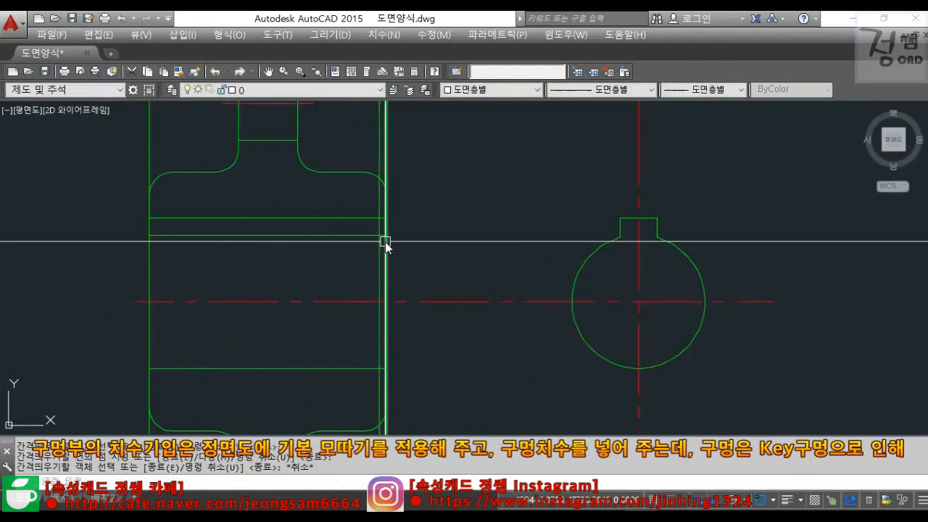
{"action": "scroll", "coordinate": [385, 242], "scroll_direction": "up", "scroll_amount": 2}
{"action": "type", "text": "c"}
{"action": "key", "text": "Return"}
{"action": "left_click", "coordinate": [384, 232]}
{"action": "left_click", "coordinate": [373, 232]}
{"action": "key", "text": "Escape"}
{"action": "type", "text": "l"}
{"action": "left_click", "coordinate": [373, 232]}
{"action": "left_click", "coordinate": [384, 221]}
{"action": "key", "text": "space"}
{"action": "left_click", "coordinate": [394, 225]}
{"action": "type", "text": "e"}
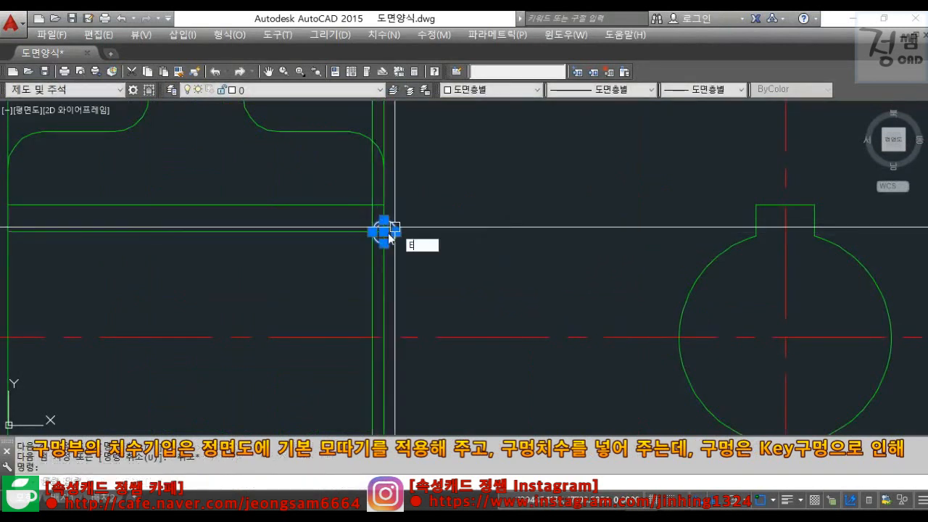
Trim the bore edge and the offset line at the upper right chamfer and erase the leftover piece
{"action": "scroll", "coordinate": [382, 236], "scroll_direction": "up", "scroll_amount": 2}
{"action": "type", "text": "tr"}
{"action": "left_click", "coordinate": [379, 233]}
{"action": "left_click", "coordinate": [363, 210]}
{"action": "key", "text": "space"}
{"action": "left_click", "coordinate": [363, 172]}
{"action": "type", "text": "e"}
{"action": "left_click", "coordinate": [303, 159]}
{"action": "left_click", "coordinate": [423, 244]}
{"action": "scroll", "coordinate": [442, 228], "scroll_direction": "down", "scroll_amount": 4}
Mirror the chamfer line about the horizontal centre line and trim the excess lines at the bore's lower right corner
{"action": "type", "text": "mi"}
{"action": "left_click", "coordinate": [383, 288]}
{"action": "left_click", "coordinate": [499, 324]}
{"action": "key", "text": "space"}
{"action": "key", "text": "Escape"}
{"action": "key", "text": "Escape"}
{"action": "key", "text": "Escape"}
{"action": "type", "text": "tr"}
{"action": "left_click", "coordinate": [415, 369]}
{"action": "scroll", "coordinate": [419, 360], "scroll_direction": "up", "scroll_amount": 4}
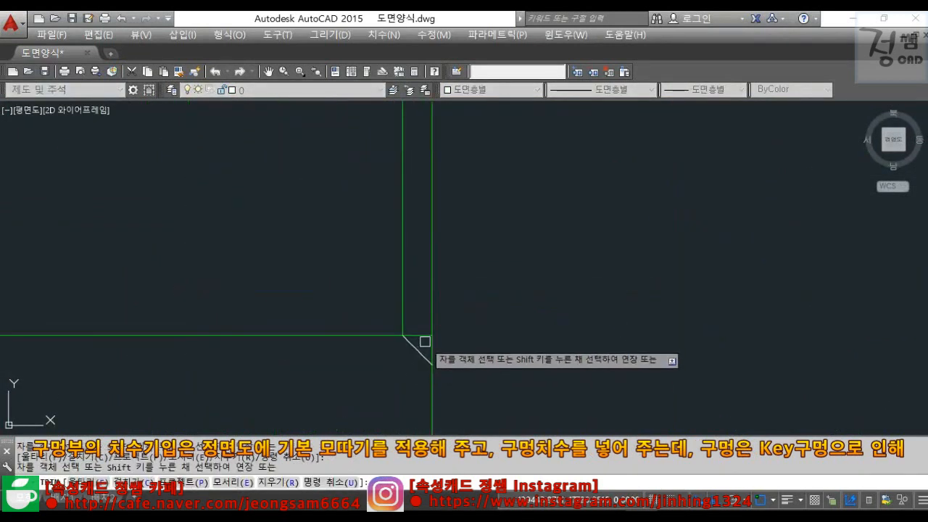
{"action": "left_click", "coordinate": [422, 333]}
{"action": "key", "text": "Escape"}
Match both right-hand chamfer lines to the green outline layer
{"action": "scroll", "coordinate": [423, 333], "scroll_direction": "down", "scroll_amount": 4}
{"action": "type", "text": "ma"}
{"action": "left_click", "coordinate": [380, 205]}
{"action": "left_click", "coordinate": [379, 182]}
{"action": "left_click", "coordinate": [455, 357]}
{"action": "key", "text": "Escape"}
{"action": "key", "text": "Escape"}
Mirror the right-hand chamfer lines and their vertical edge about the hub's mid-width to the left face
{"action": "left_click", "coordinate": [379, 177]}
{"action": "left_click", "coordinate": [451, 343]}
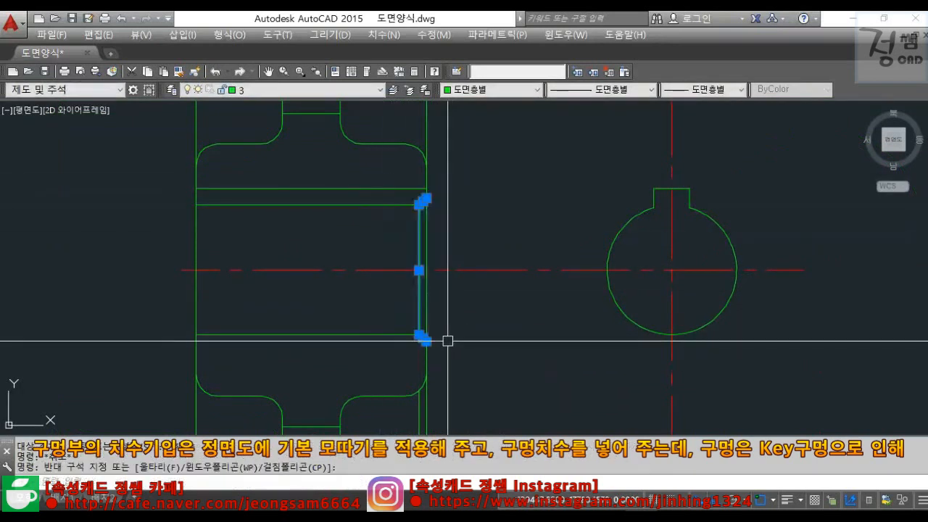
{"action": "type", "text": "mi"}
{"action": "right_click", "coordinate": [359, 246], "text": "shift"}
{"action": "left_click", "coordinate": [391, 297]}
{"action": "left_click", "coordinate": [313, 189]}
{"action": "left_click", "coordinate": [316, 162]}
{"action": "key", "text": "space"}
{"action": "key", "text": "Escape"}
Trim the bore's upper and lower edge lines outside the left-hand chamfers
{"action": "type", "text": "tr"}
{"action": "scroll", "coordinate": [199, 208], "scroll_direction": "up", "scroll_amount": 5}
{"action": "key", "text": "Escape"}
{"action": "type", "text": "tr"}
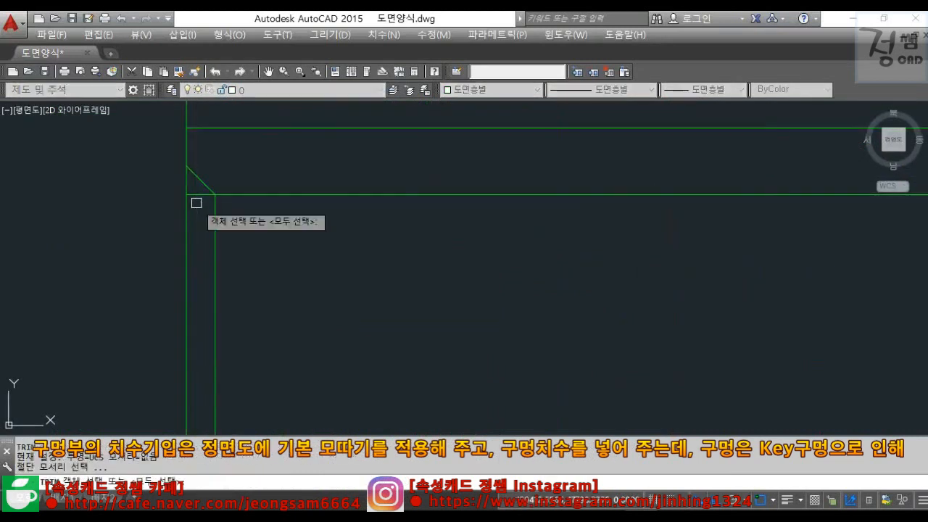
{"action": "left_click", "coordinate": [193, 197]}
{"action": "scroll", "coordinate": [194, 223], "scroll_direction": "down", "scroll_amount": 5}
{"action": "scroll", "coordinate": [195, 362], "scroll_direction": "up", "scroll_amount": 5}
{"action": "left_click", "coordinate": [198, 294]}
{"action": "key", "text": "Escape"}
{"action": "key", "text": "Escape"}
{"action": "scroll", "coordinate": [212, 290], "scroll_direction": "down", "scroll_amount": 4}
{"action": "left_click_drag", "start_coordinate": [442, 170], "coordinate": [473, 155]}
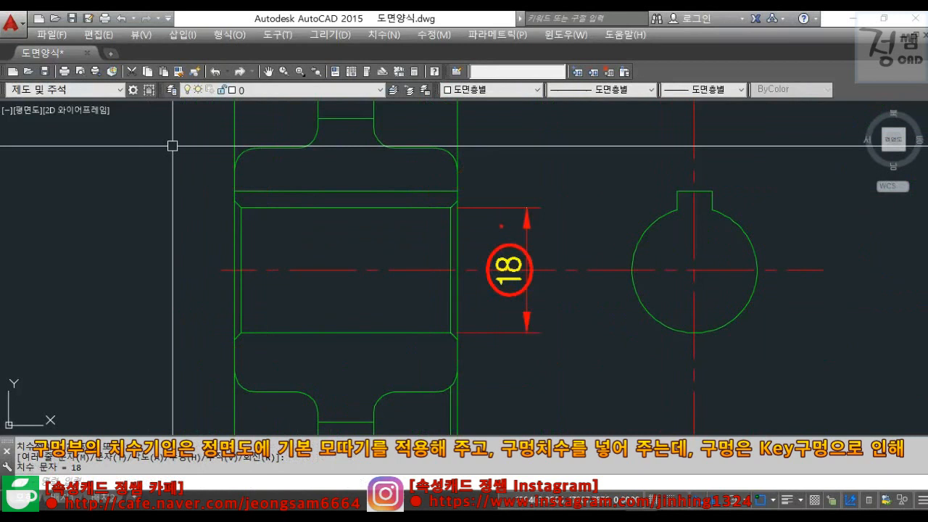
{"action": "left_click_drag", "start_coordinate": [501, 227], "coordinate": [522, 239]}
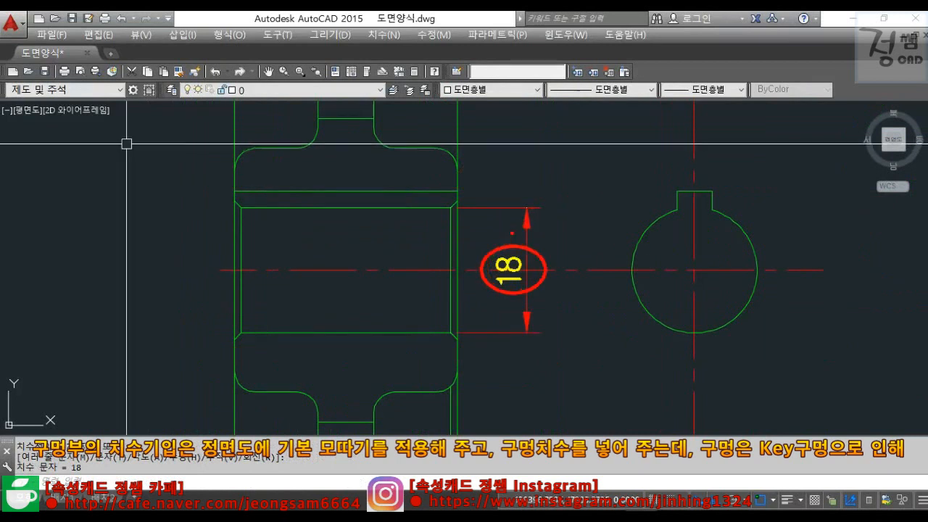
{"action": "left_click_drag", "start_coordinate": [512, 233], "coordinate": [513, 244]}
{"action": "left_click_drag", "start_coordinate": [523, 241], "coordinate": [542, 229]}
{"action": "left_click_drag", "start_coordinate": [217, 177], "coordinate": [470, 222], "text": "ctrl"}
{"action": "left_click_drag", "start_coordinate": [402, 163], "coordinate": [429, 153]}
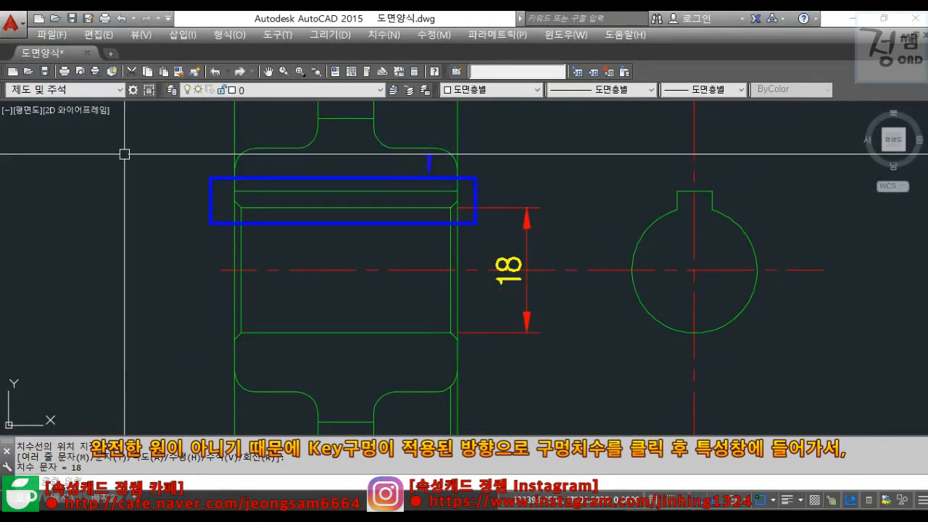
Select the hub's 18 mm bore diameter dimension and open its properties
{"action": "left_click", "coordinate": [186, 126]}
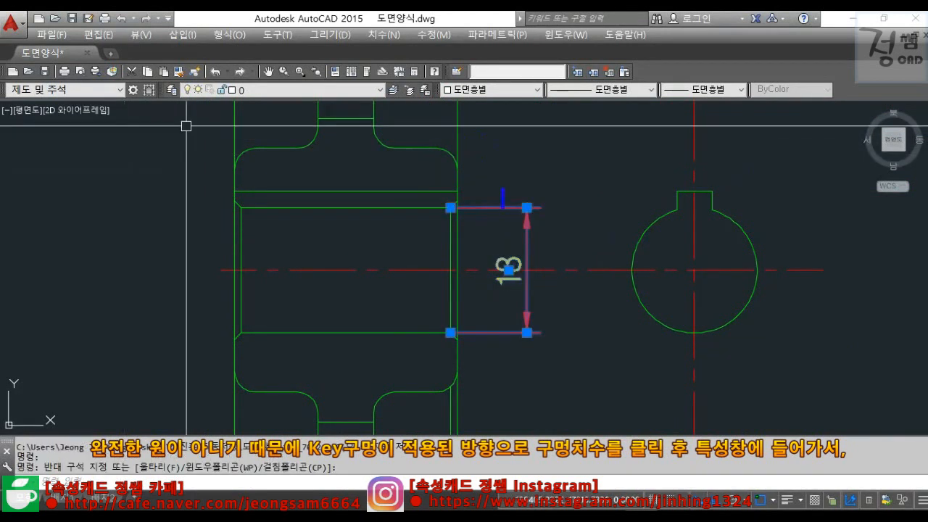
{"action": "key", "text": "ctrl+1"}
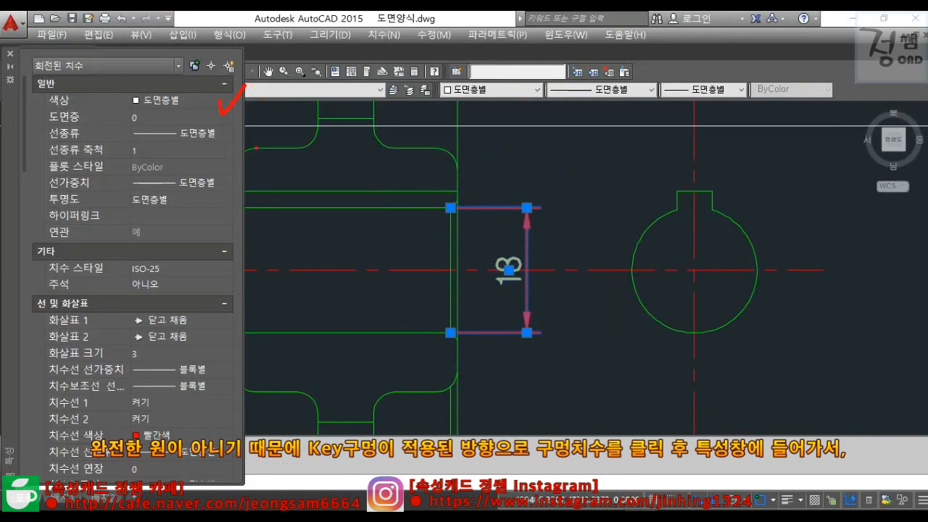
{"action": "mouse_move", "coordinate": [193, 113]}
{"action": "left_mouse_down"}
{"action": "mouse_move", "coordinate": [195, 131]}
{"action": "mouse_move", "coordinate": [219, 105]}
{"action": "left_mouse_up"}
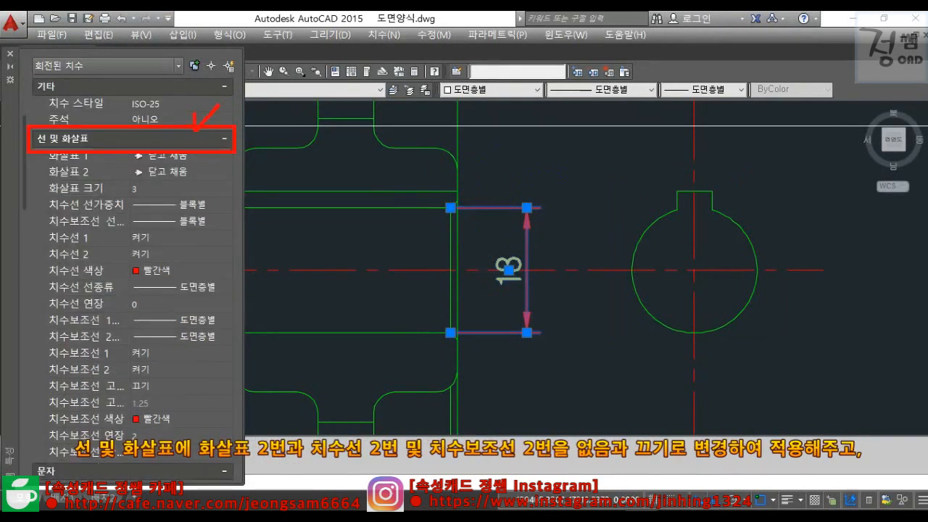
{"action": "left_click_drag", "start_coordinate": [41, 164], "coordinate": [201, 181]}
{"action": "left_click_drag", "start_coordinate": [45, 245], "coordinate": [161, 262]}
{"action": "left_click_drag", "start_coordinate": [42, 358], "coordinate": [164, 384]}
{"action": "left_click_drag", "start_coordinate": [28, 171], "coordinate": [39, 165]}
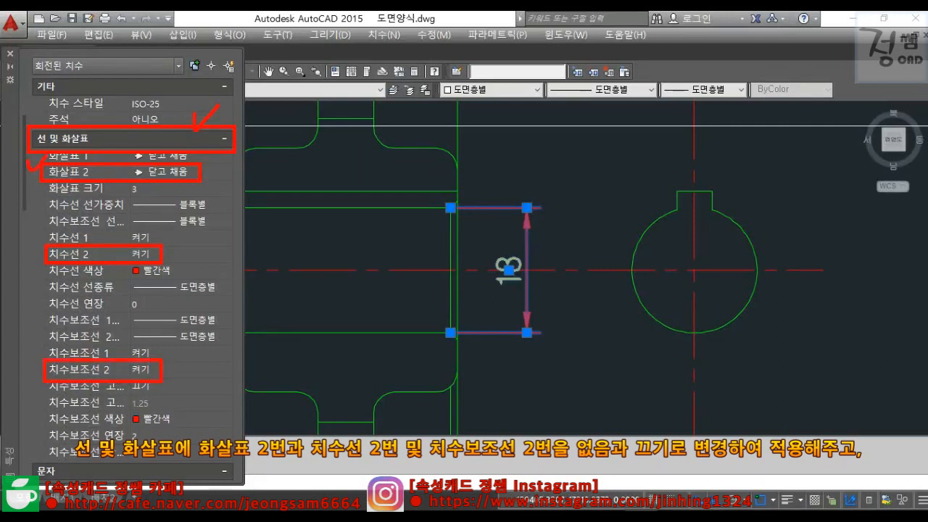
{"action": "left_click_drag", "start_coordinate": [37, 242], "coordinate": [48, 234]}
{"action": "mouse_move", "coordinate": [34, 355]}
{"action": "left_mouse_down"}
{"action": "mouse_move", "coordinate": [43, 360]}
{"action": "mouse_move", "coordinate": [57, 338]}
{"action": "left_mouse_up"}
{"action": "key", "text": "Escape"}
Set the second arrowhead of the 18 mm bore dimension to none (없음)
{"action": "left_click", "coordinate": [182, 173]}
{"action": "left_click", "coordinate": [227, 171]}
{"action": "left_click_drag", "start_coordinate": [227, 214], "coordinate": [224, 271]}
{"action": "left_click", "coordinate": [169, 288]}
Turn off (끄기) the second dimension line and second extension line of the 18 mm bore dimension
{"action": "left_click", "coordinate": [153, 252]}
{"action": "left_click", "coordinate": [153, 252]}
{"action": "left_click", "coordinate": [159, 277]}
{"action": "left_click", "coordinate": [152, 382]}
{"action": "left_click", "coordinate": [152, 370]}
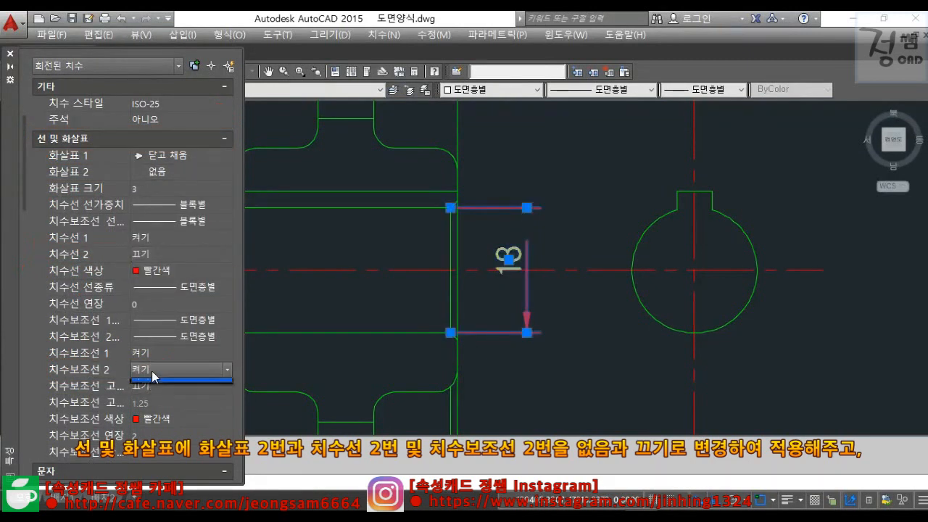
{"action": "left_click", "coordinate": [156, 384]}
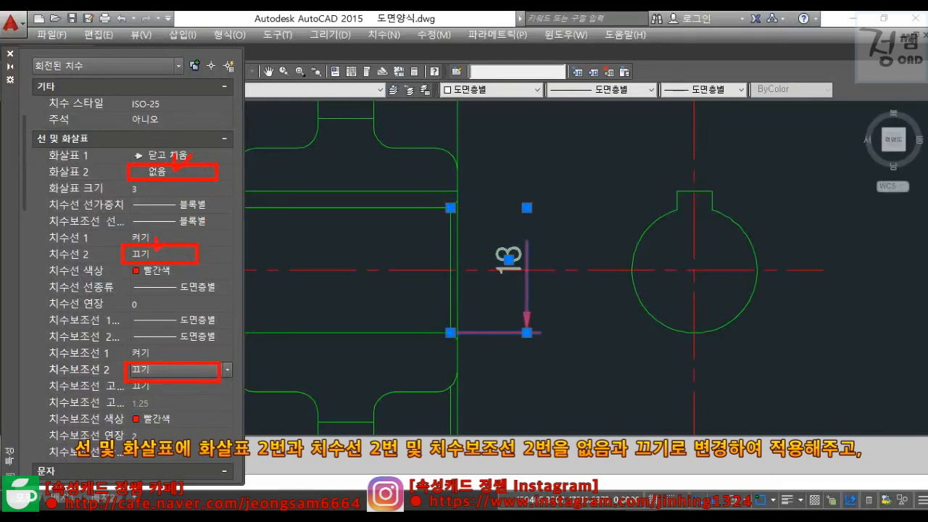
{"action": "key", "text": "Escape"}
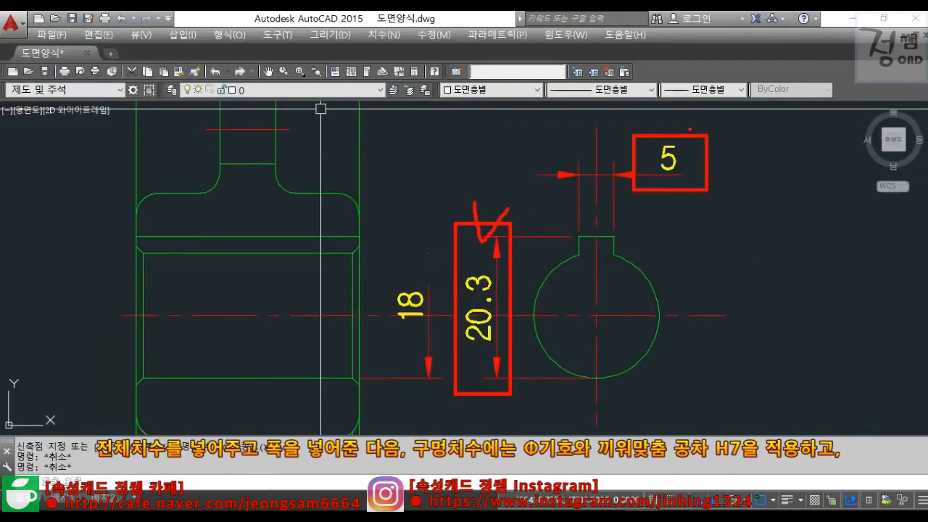
Edit the bore dimension text to φ18H7 and the keyway width dimension text to 5Js9
{"action": "type", "text": "ed"}
{"action": "key", "text": "Return"}
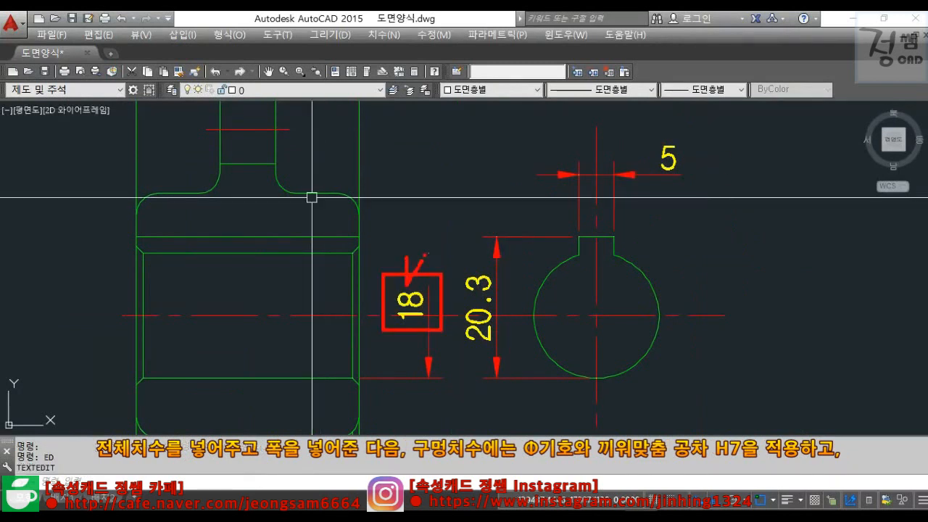
{"action": "left_click", "coordinate": [412, 303]}
{"action": "type", "text": "H7"}
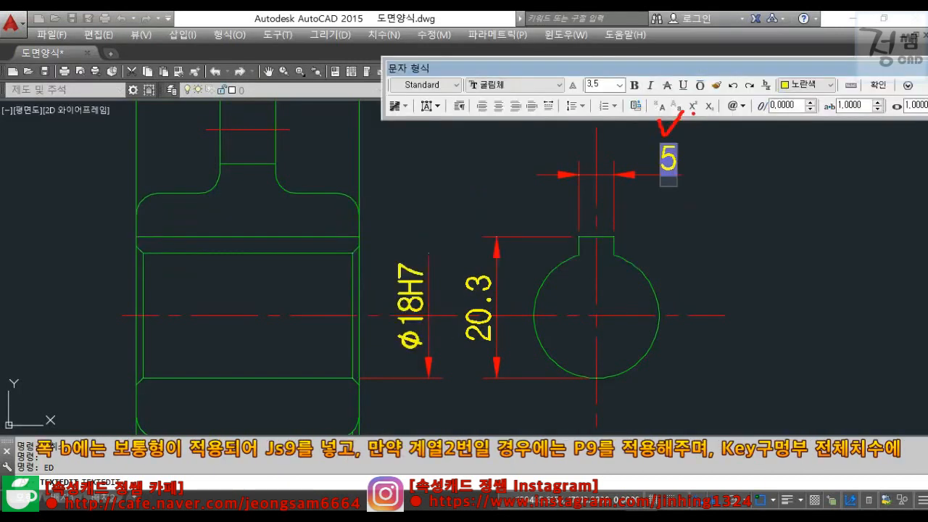
{"action": "type", "text": "Js9"}
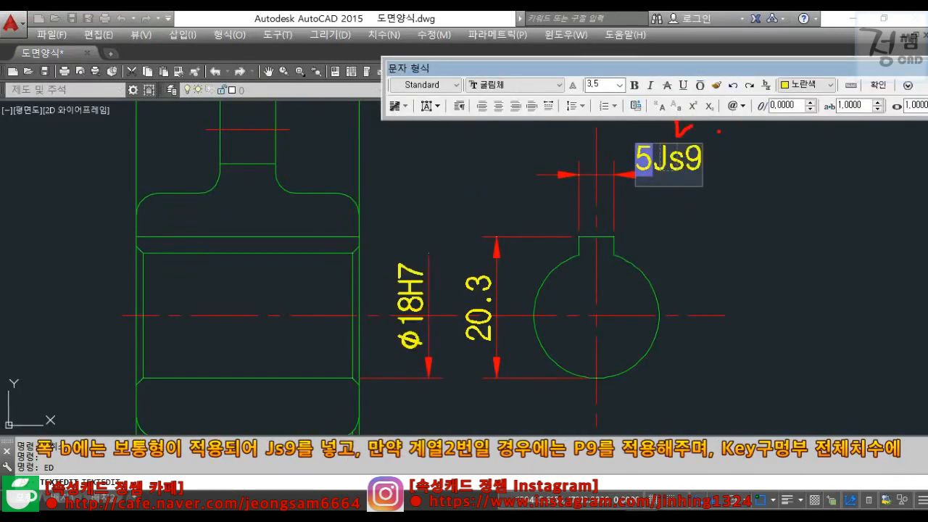
Try replacing the Js9 tolerance on the keyway width dimension with P9
{"action": "key", "text": "BackSpace"}
{"action": "key", "text": "BackSpace"}
{"action": "key", "text": "BackSpace"}
{"action": "type", "text": "P9"}
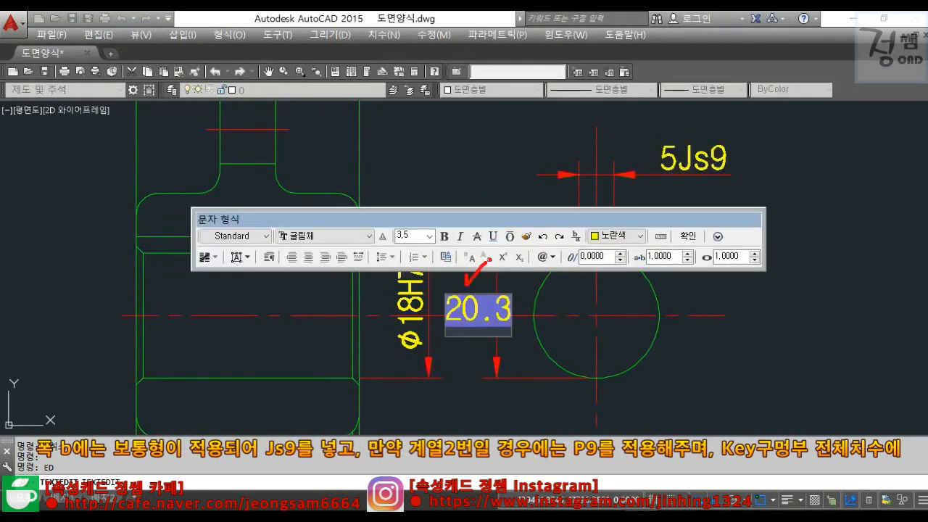
Append a stacked tolerance of +0.1 over +0 to the 20.3 keyway height dimension and reduce the tolerance's text height
{"action": "type", "text": "+0.1"}
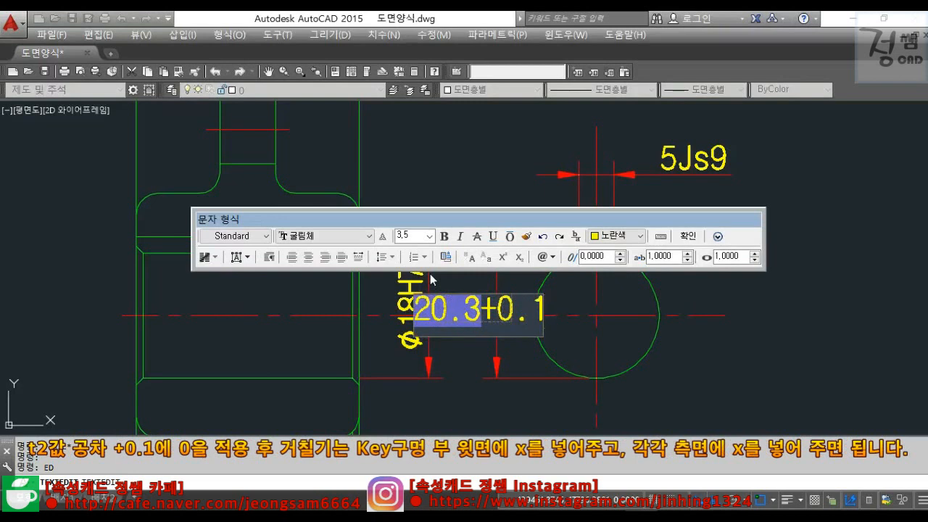
{"action": "type", "text": "^+0"}
{"action": "left_click_drag", "start_coordinate": [455, 310], "coordinate": [601, 307]}
{"action": "left_click", "coordinate": [576, 238]}
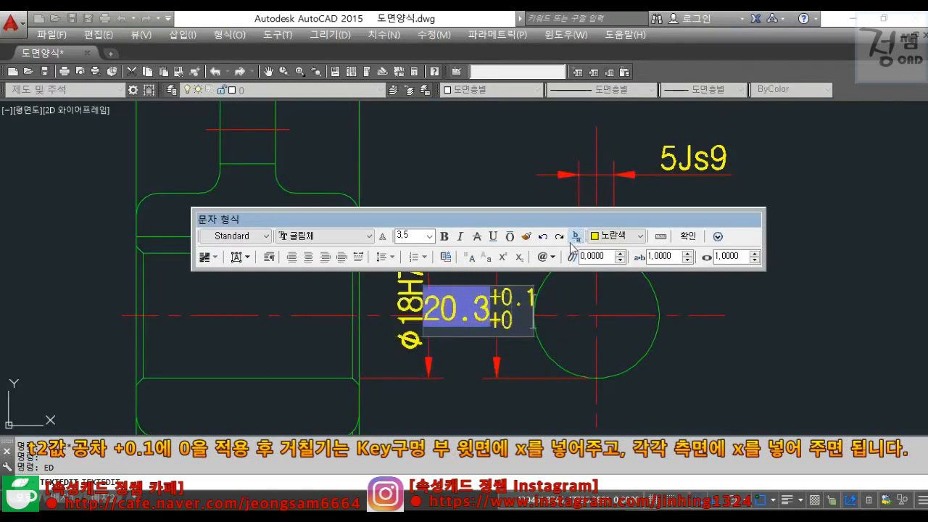
{"action": "left_click", "coordinate": [511, 298]}
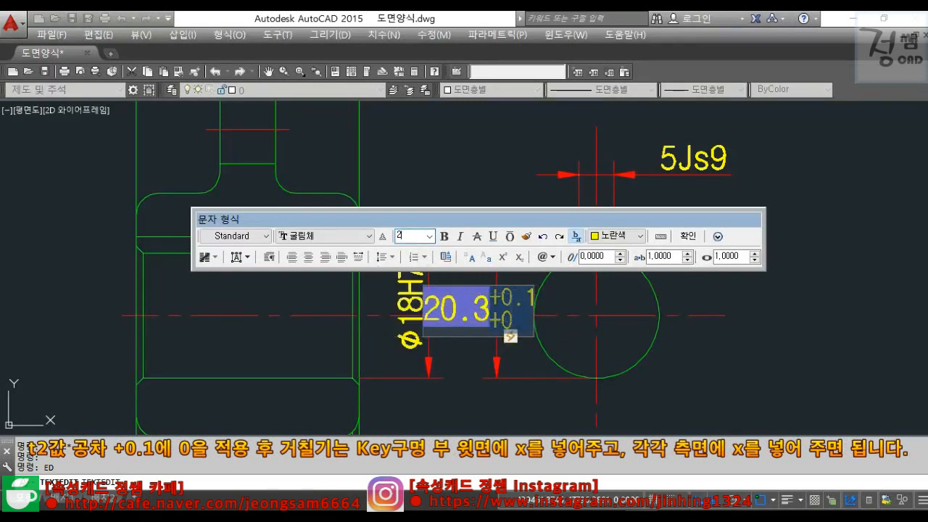
{"action": "left_click", "coordinate": [472, 361]}
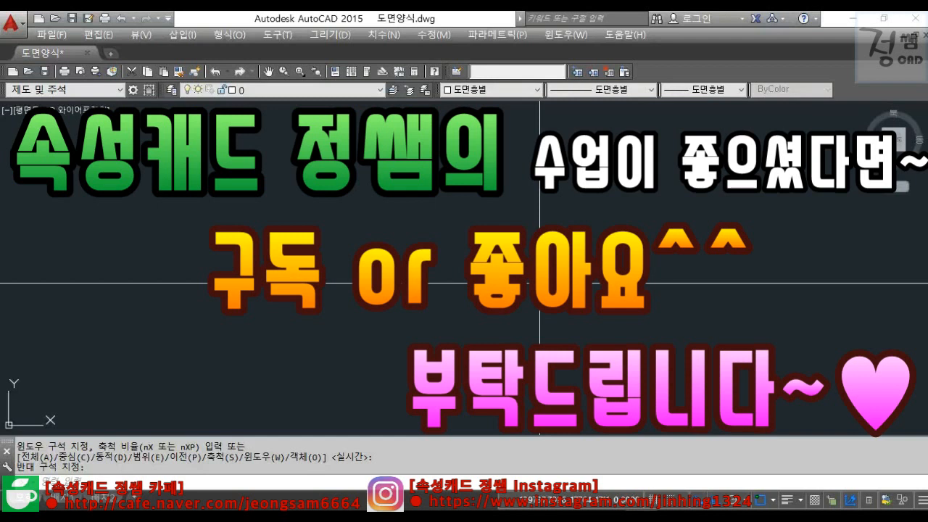
{"action": "key", "text": "Escape"}
{"action": "key", "text": "Escape"}
{"action": "key", "text": "Escape"}
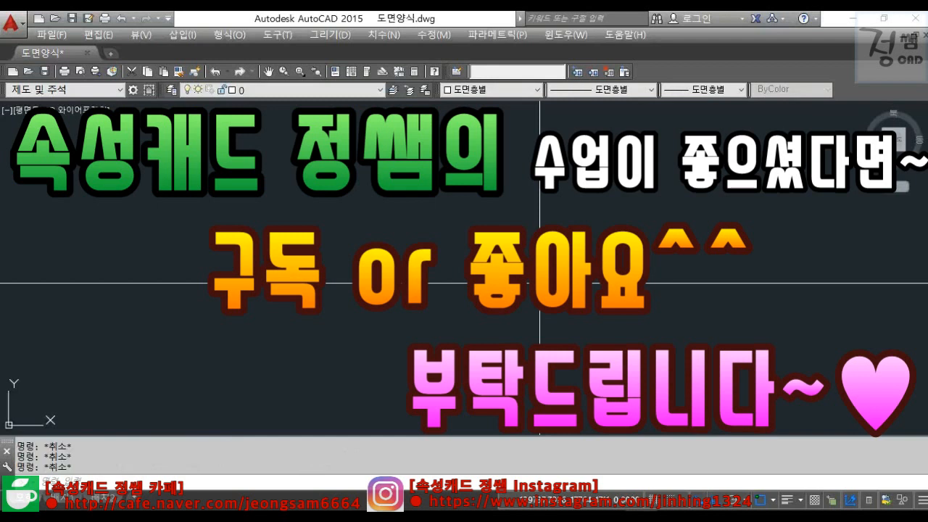